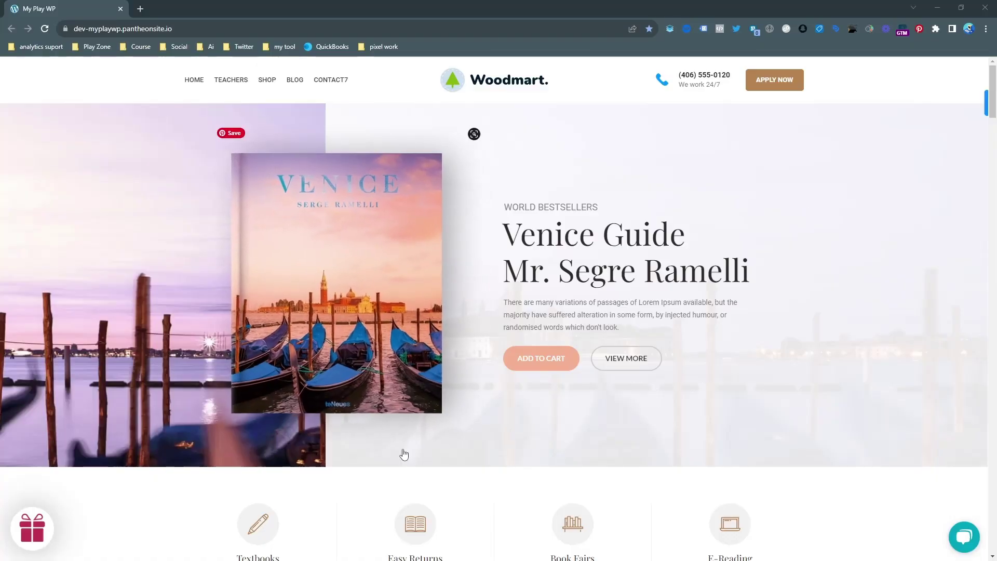
- Submit the Woodmart 10% OFF signup popup using a saved test e-mail address
click(48, 513)
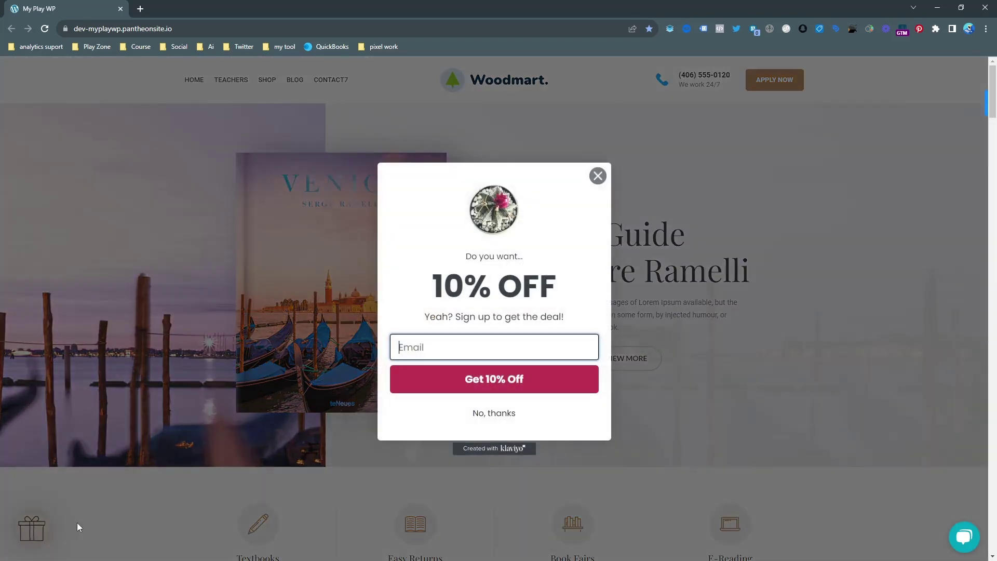
click(445, 348)
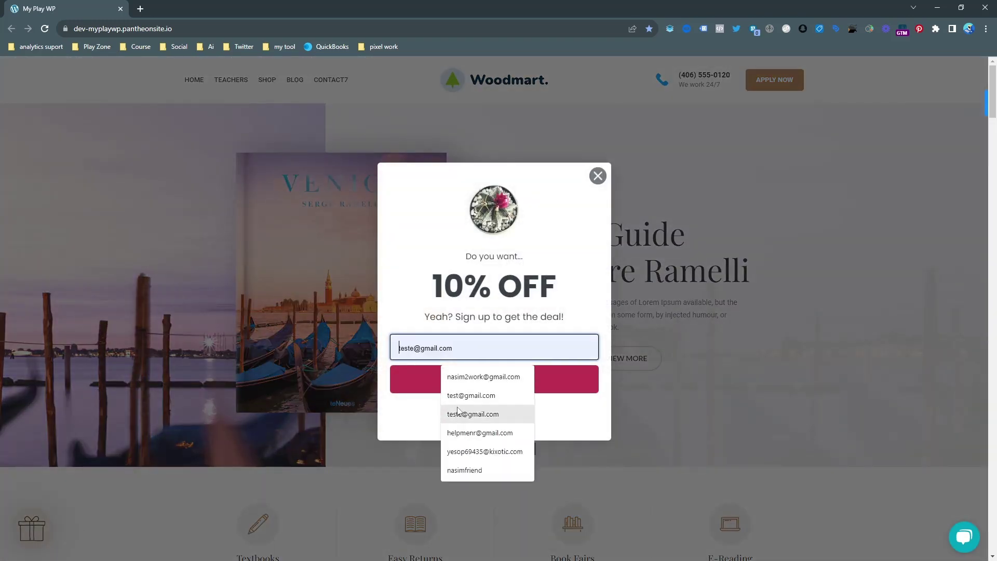
click(475, 399)
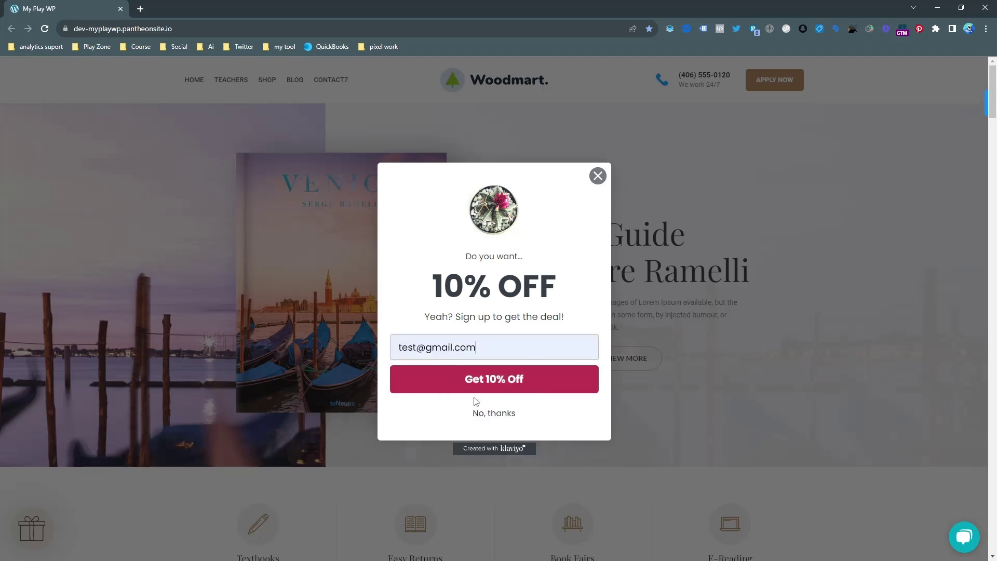
click(510, 378)
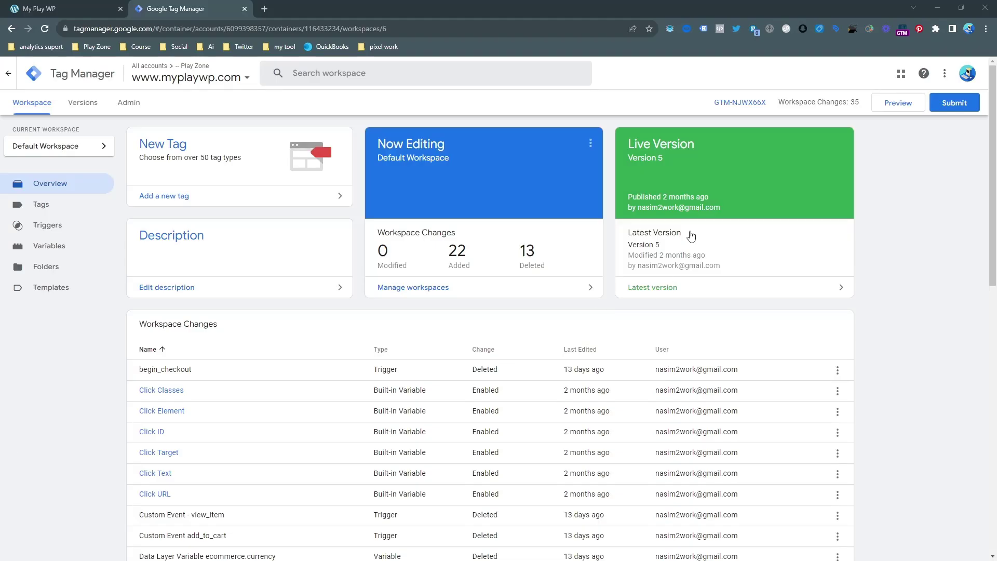
- Copy the GTM-NJWX66X head install snippet, close the install dialog and launch Preview
click(741, 102)
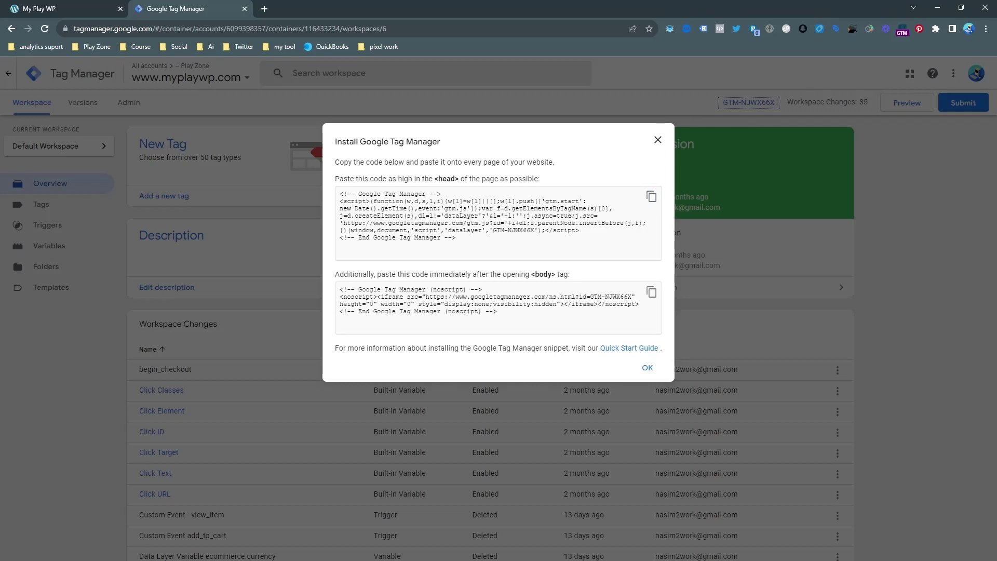
click(651, 196)
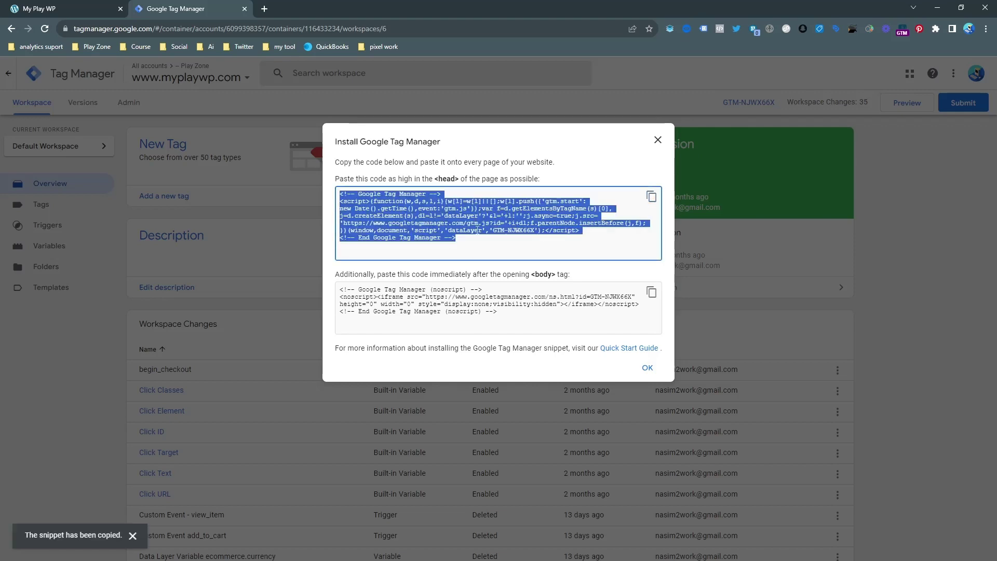
drag(434, 179, 463, 180)
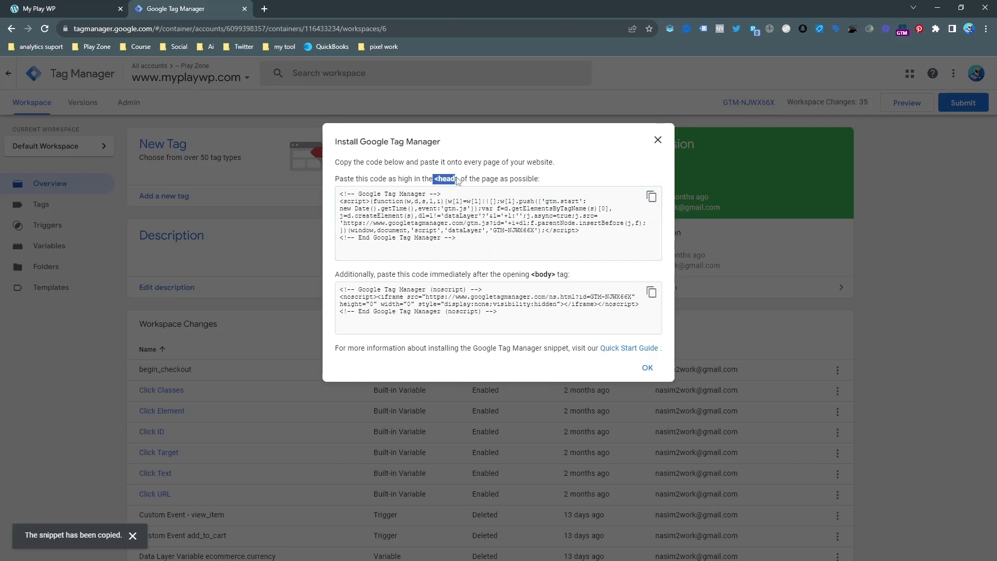
click(444, 185)
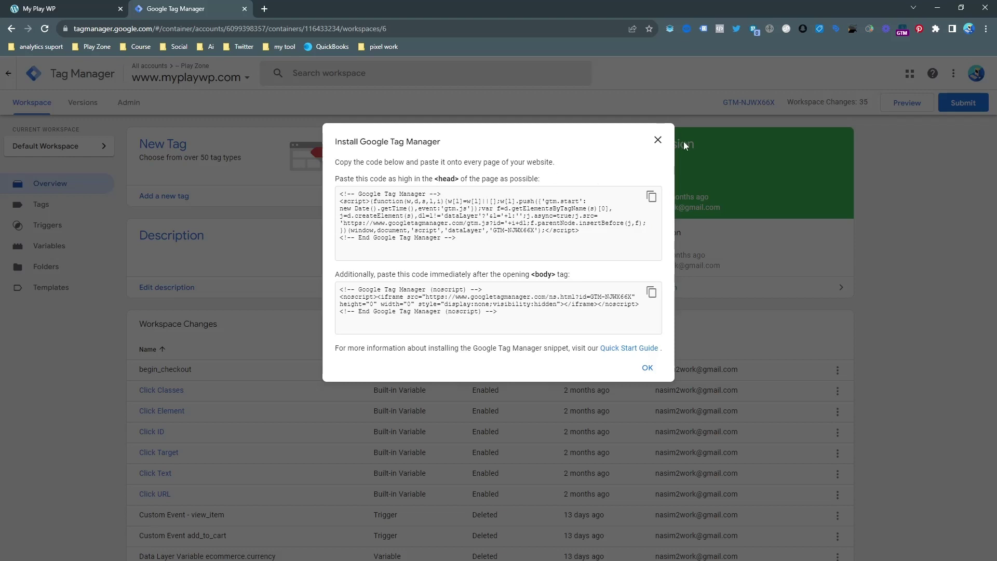
click(658, 140)
click(883, 106)
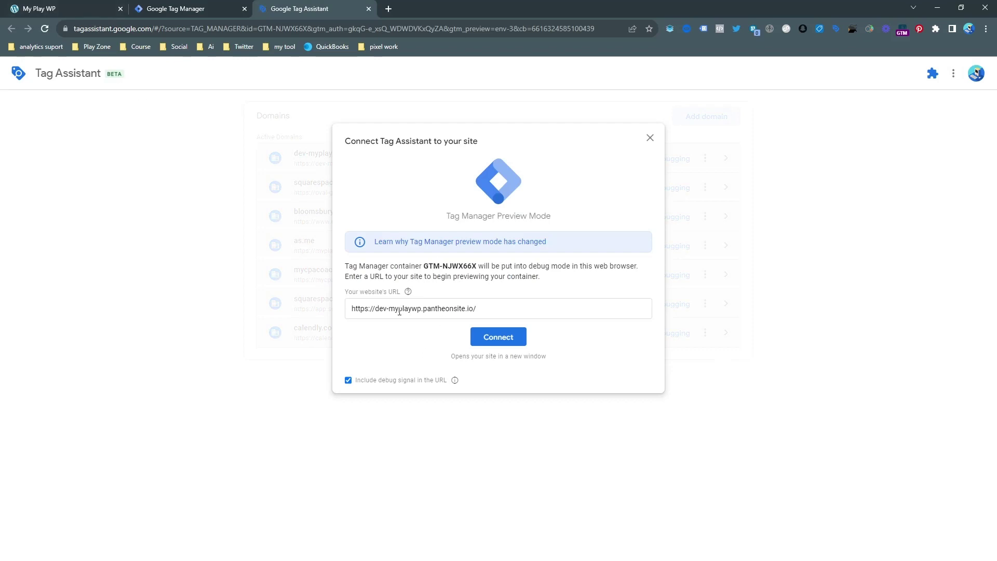
- Connect Tag Assistant preview to dev-myplaywp.pantheonsite.io and continue past the Connected confirmation
click(532, 305)
click(541, 305)
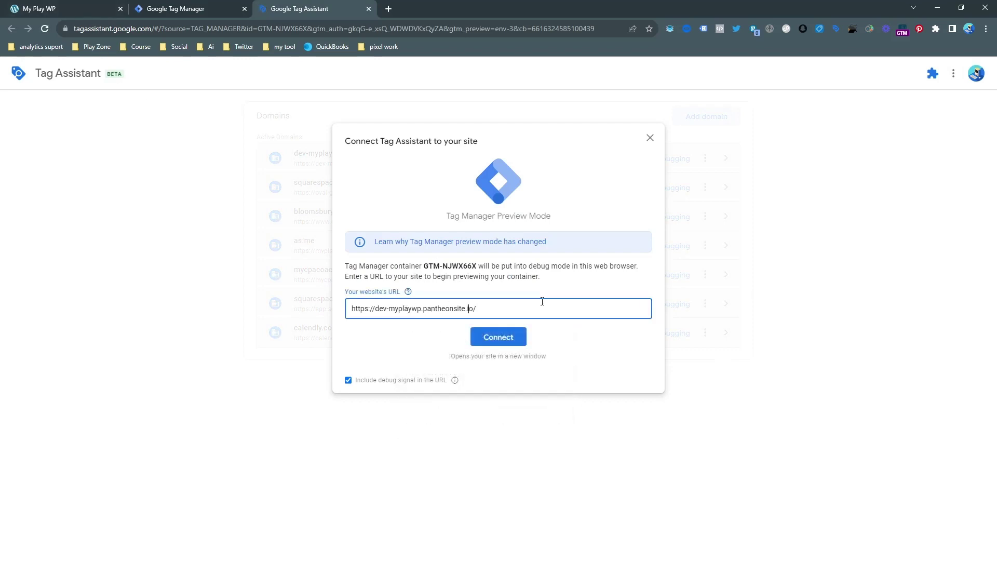
click(517, 338)
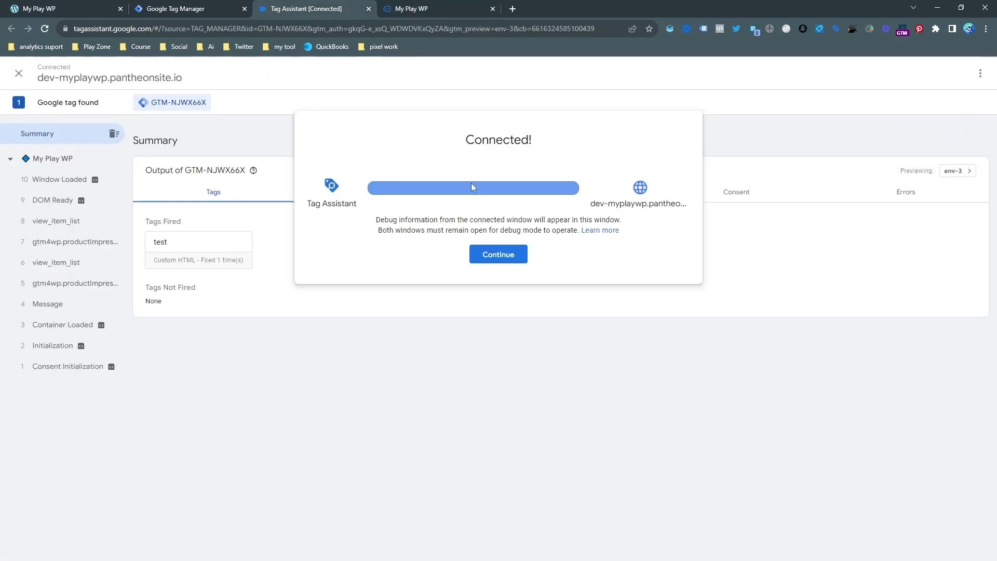
click(496, 258)
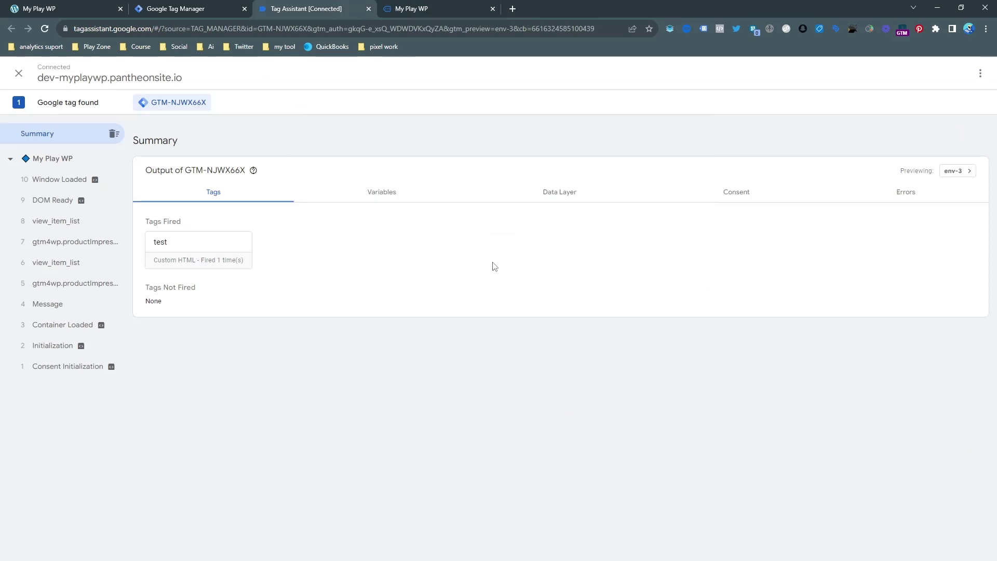
- On the debug-mode site, submit the 10% OFF signup with the saved test e-mail to fire klaviyo
click(404, 6)
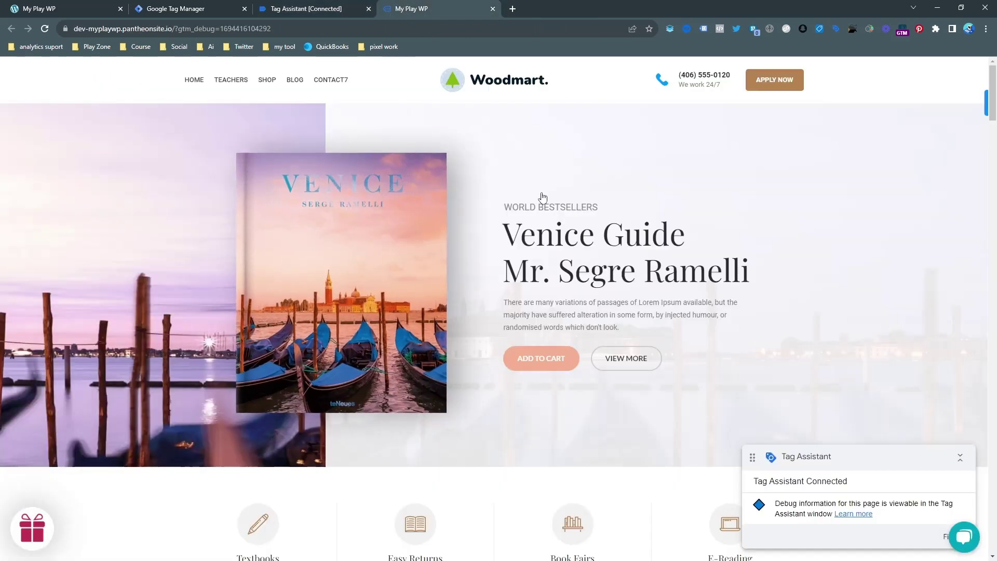
scroll(470, 244, down, 1)
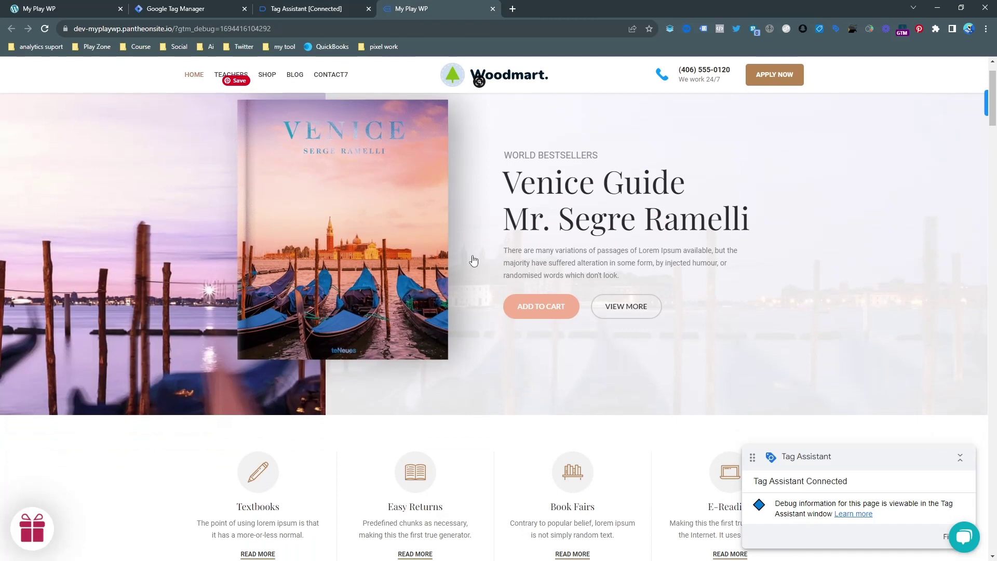
click(38, 530)
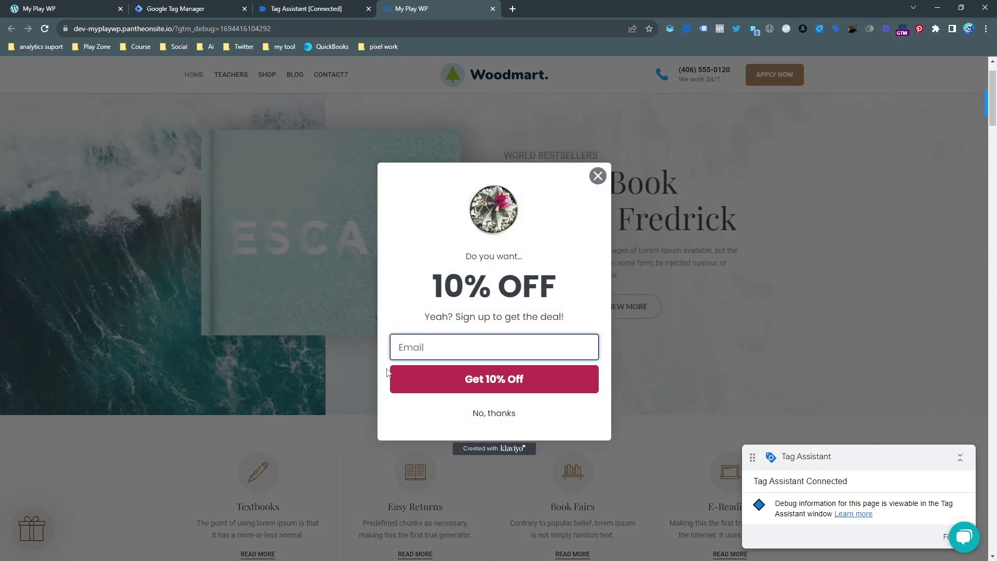
click(442, 347)
click(479, 394)
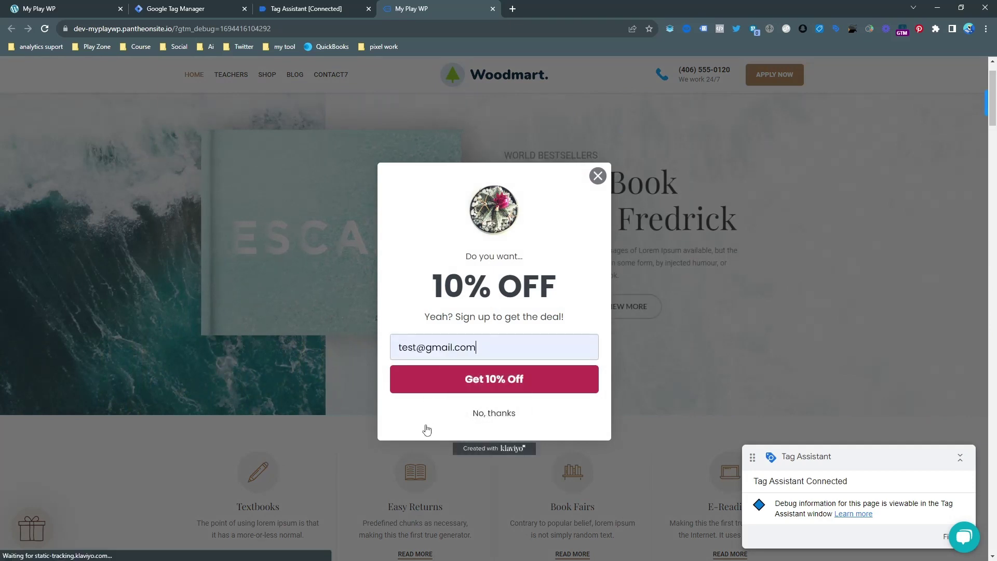
click(480, 385)
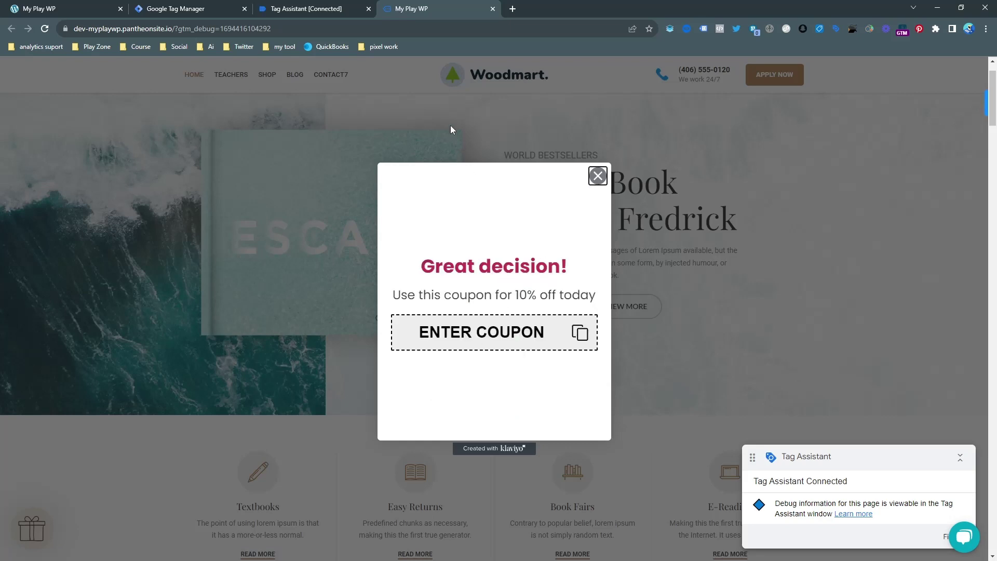
click(358, 6)
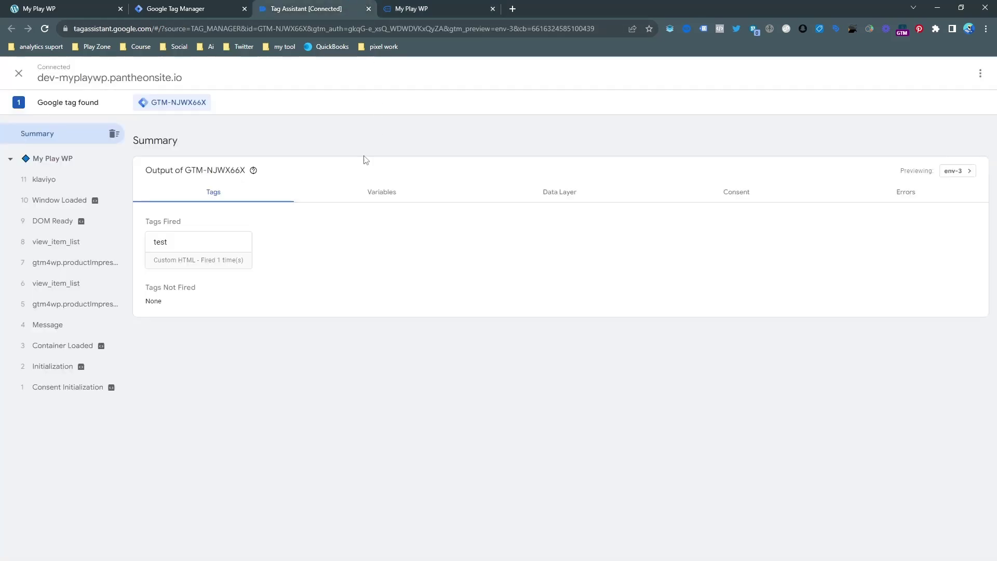
- Copy the event name 'klaviyo' from the klaviyo event's dataLayer.push call, then go to Triggers
click(85, 182)
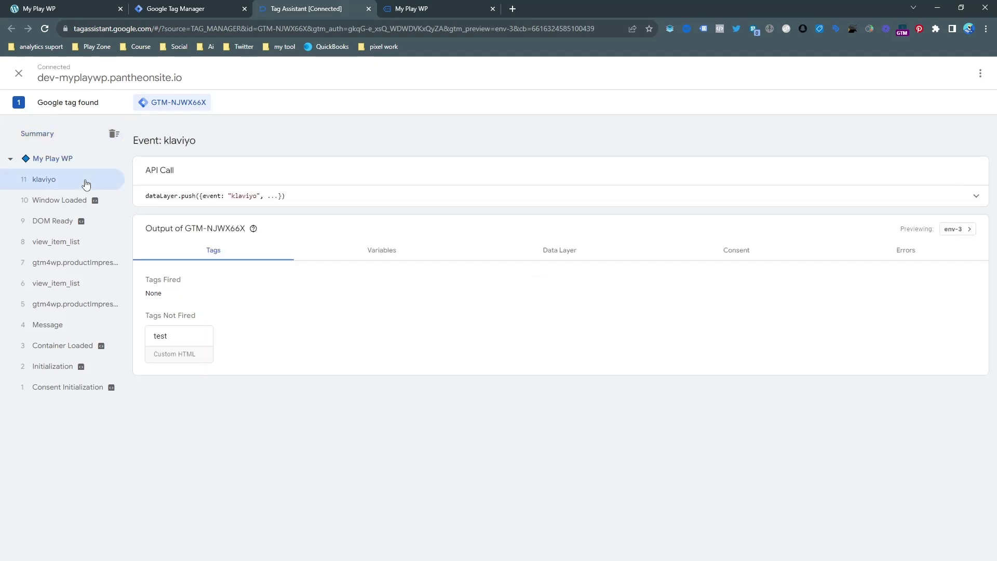
triple_click(242, 198)
click(242, 198)
double_click(242, 198)
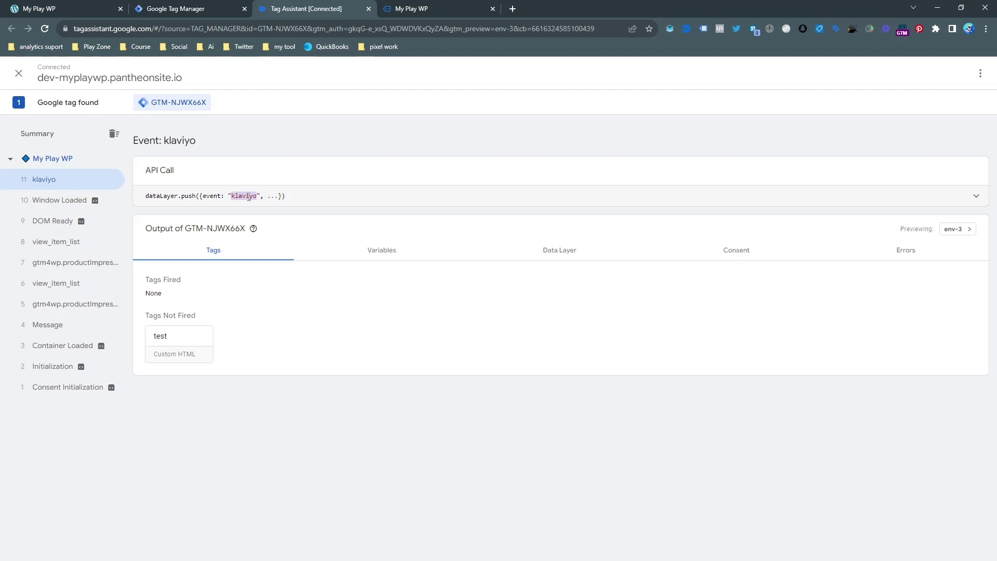
right_click(239, 195)
click(252, 203)
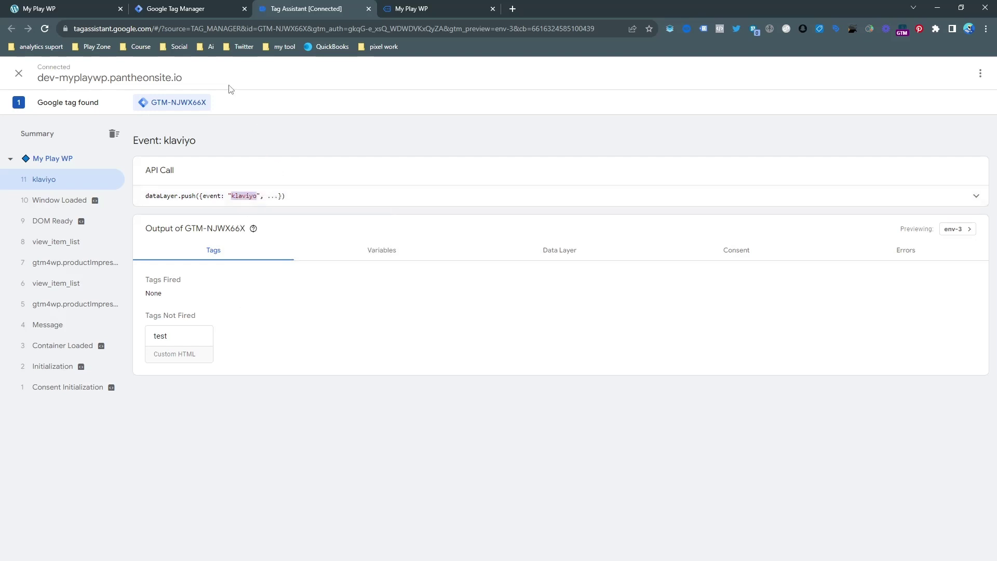
click(203, 9)
click(75, 226)
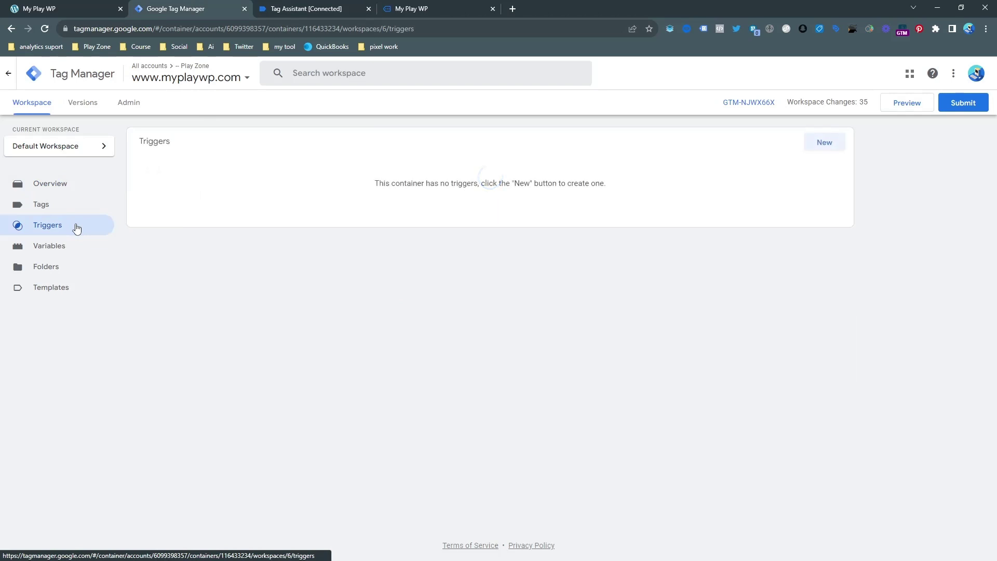
- Create a Custom Event trigger for event 'klaviyo' and save it as 'klaviyo - trigger'
click(833, 144)
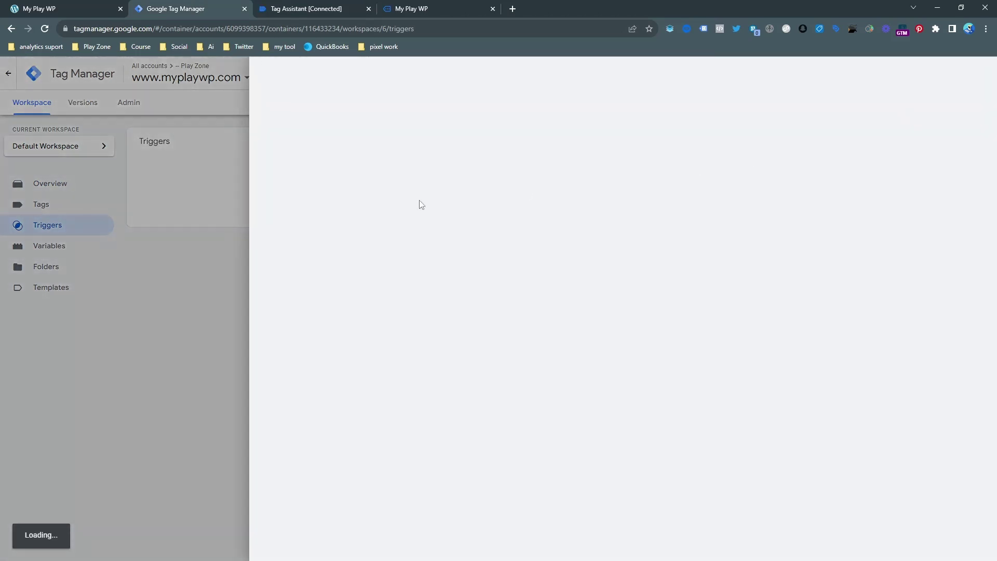
click(492, 174)
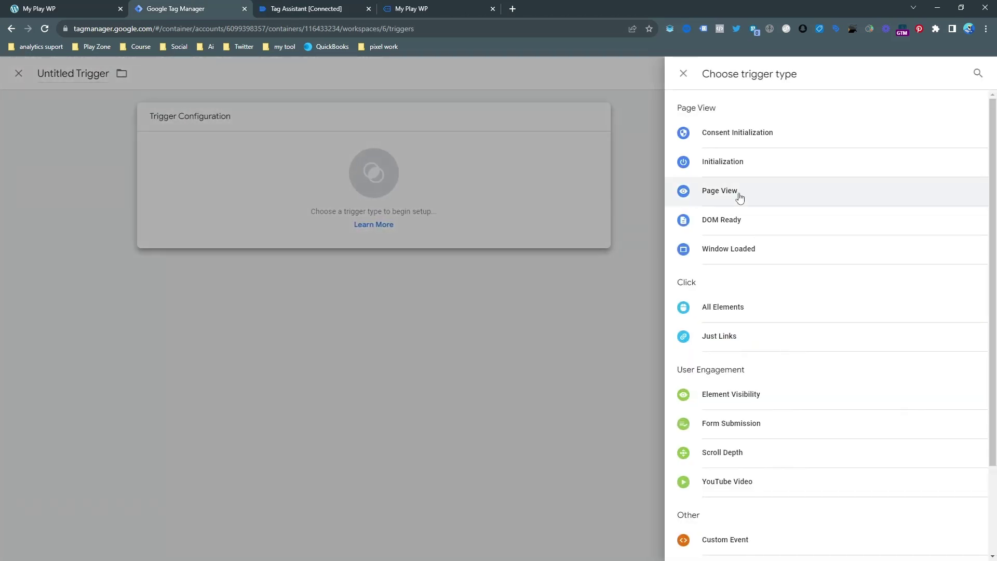
click(707, 541)
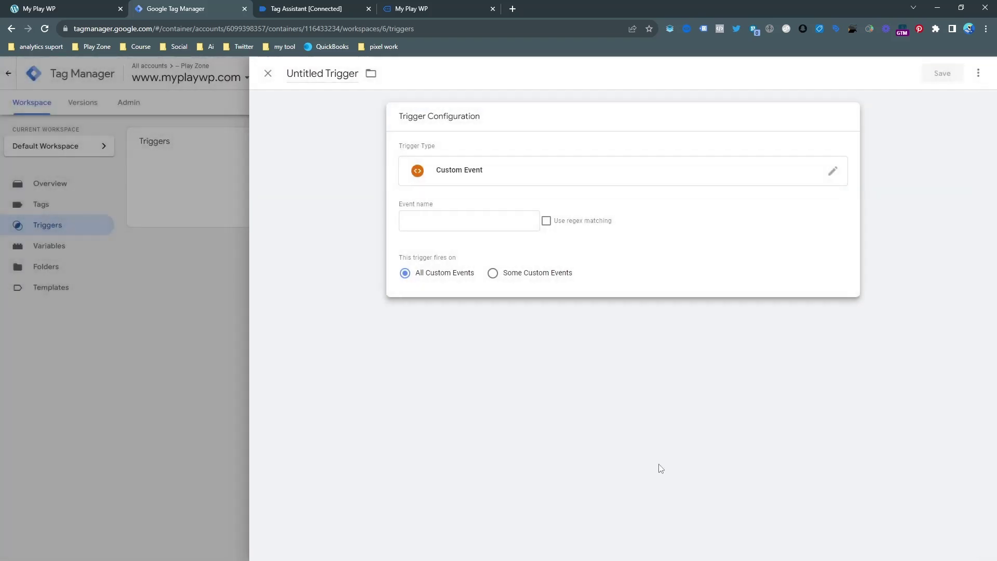
click(467, 221)
text(klaviyo)
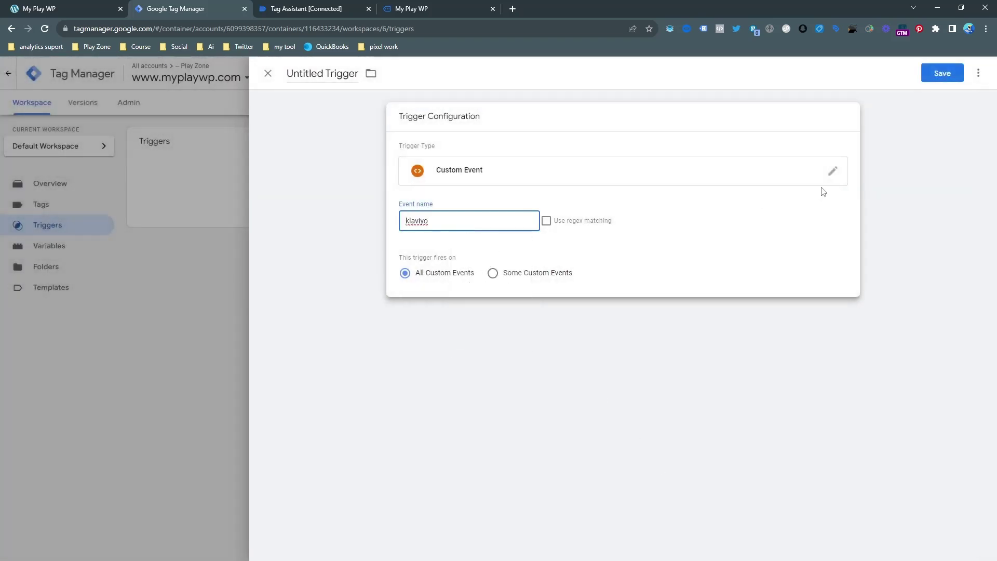
click(930, 73)
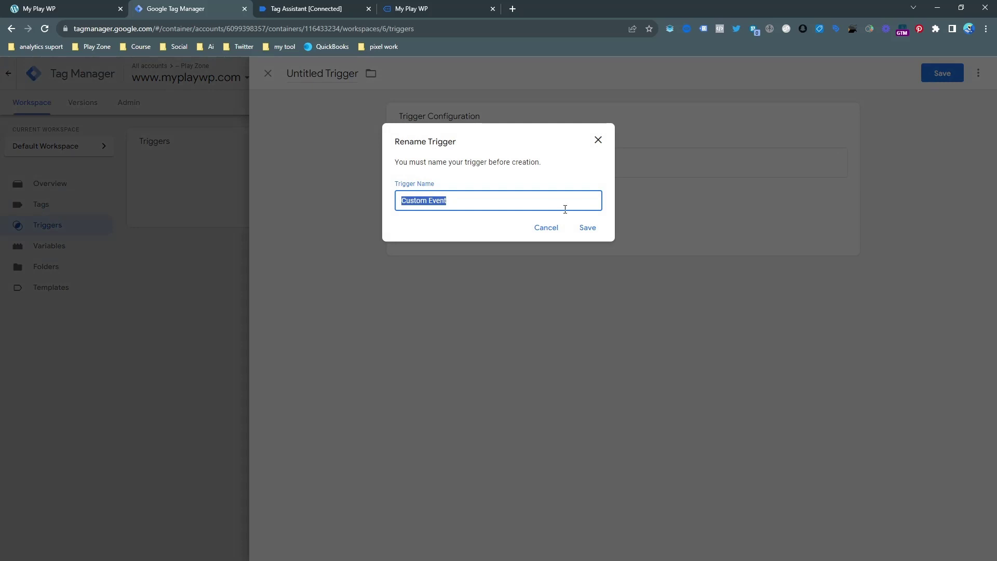
text(klaviyo - trigger)
click(577, 227)
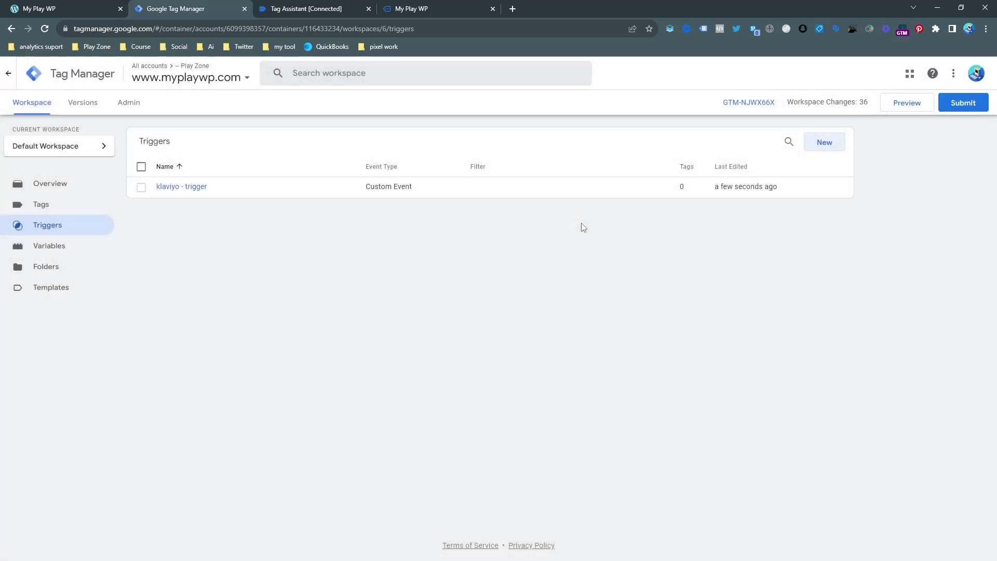
- Start a new tag and choose Facebook Pixel as its type after searching 'fac' and the gallery
click(96, 210)
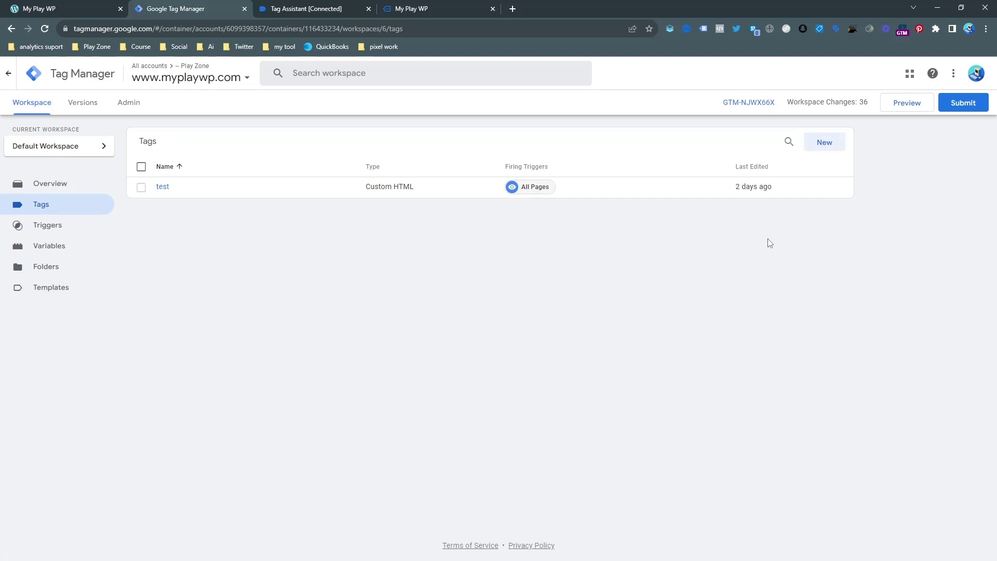
click(819, 142)
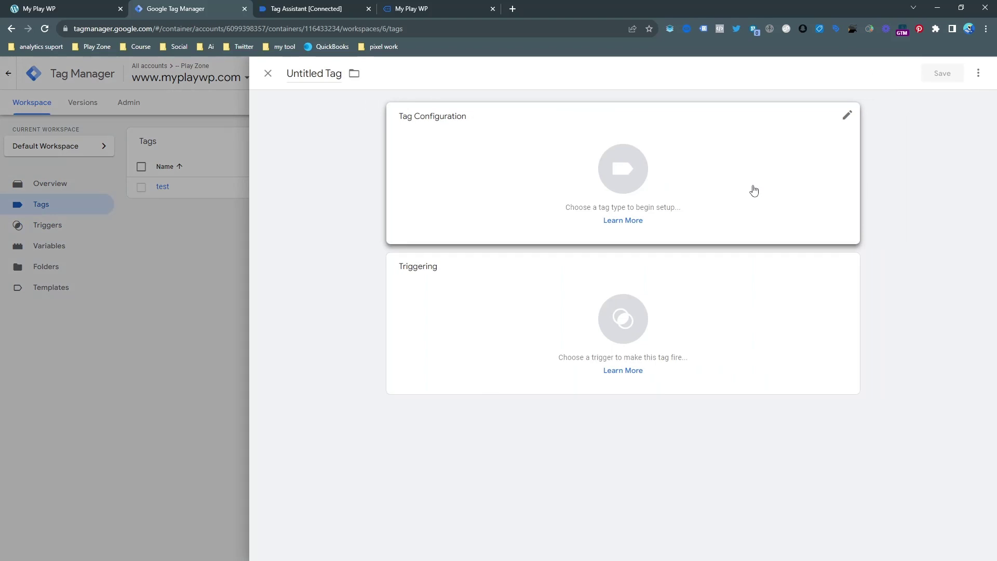
click(754, 191)
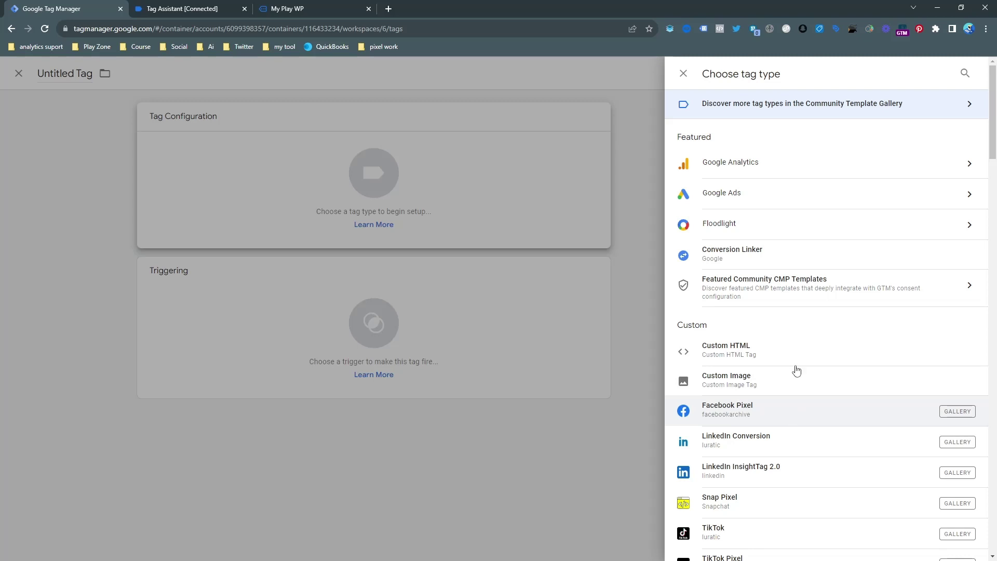
click(964, 74)
text(fac)
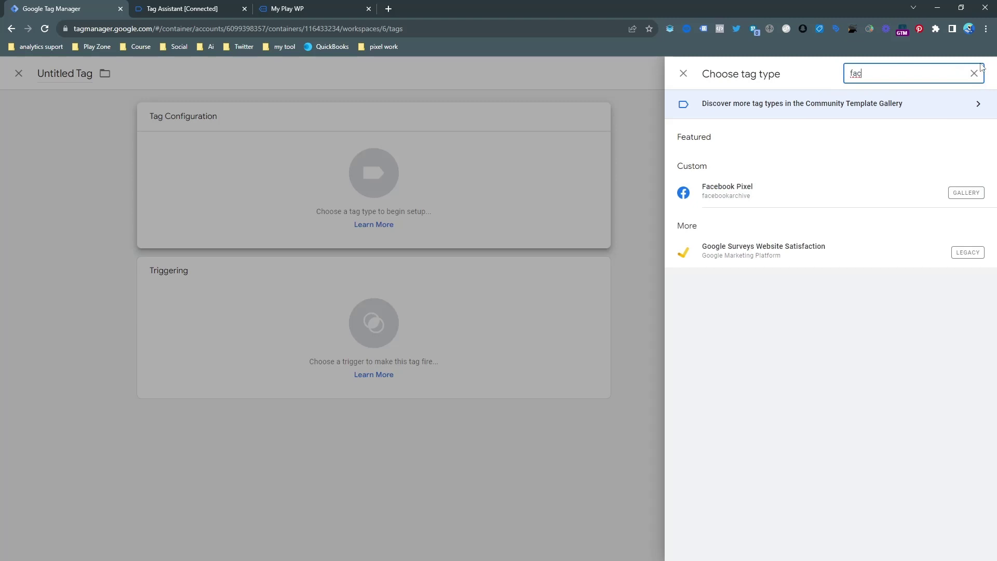
click(853, 107)
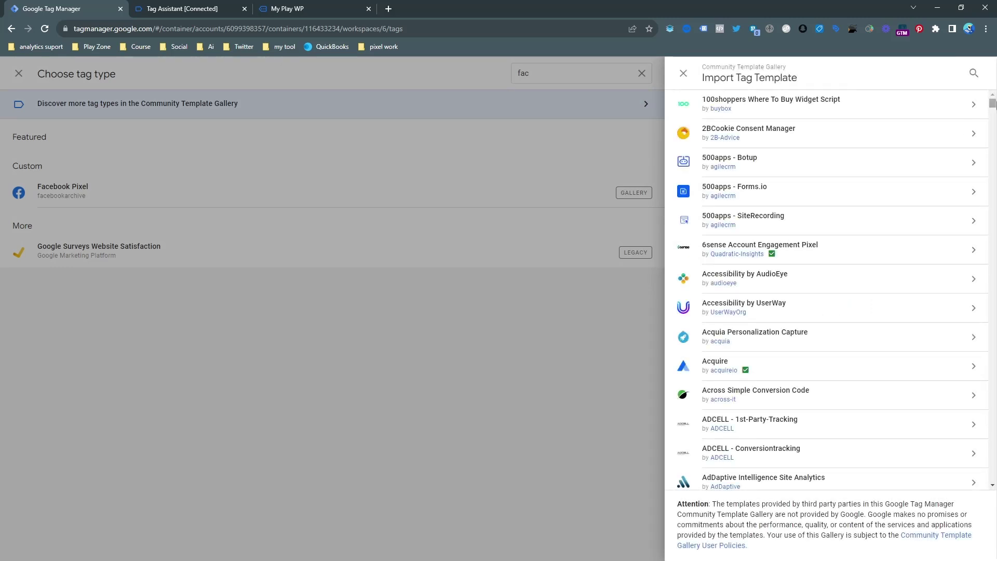
click(974, 73)
text(facebo)
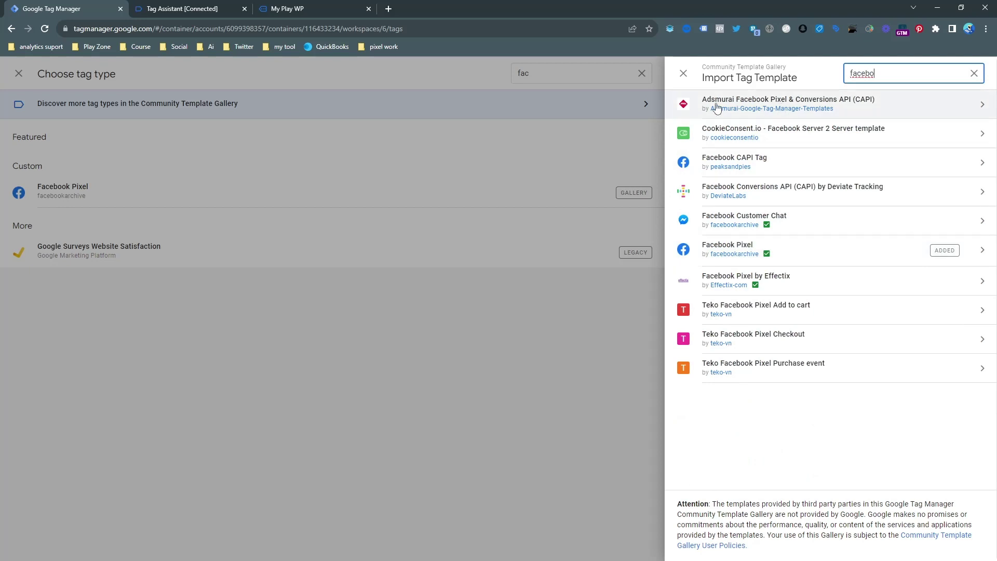
click(683, 73)
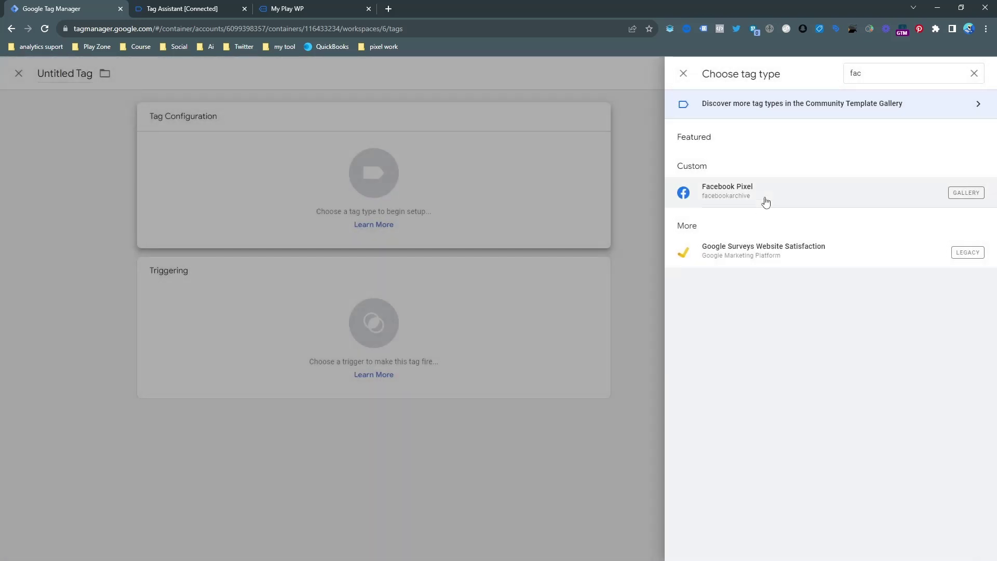
click(763, 199)
- Paste the Facebook Pixel ID into the tag, replacing an initially wrong pasted value
click(476, 240)
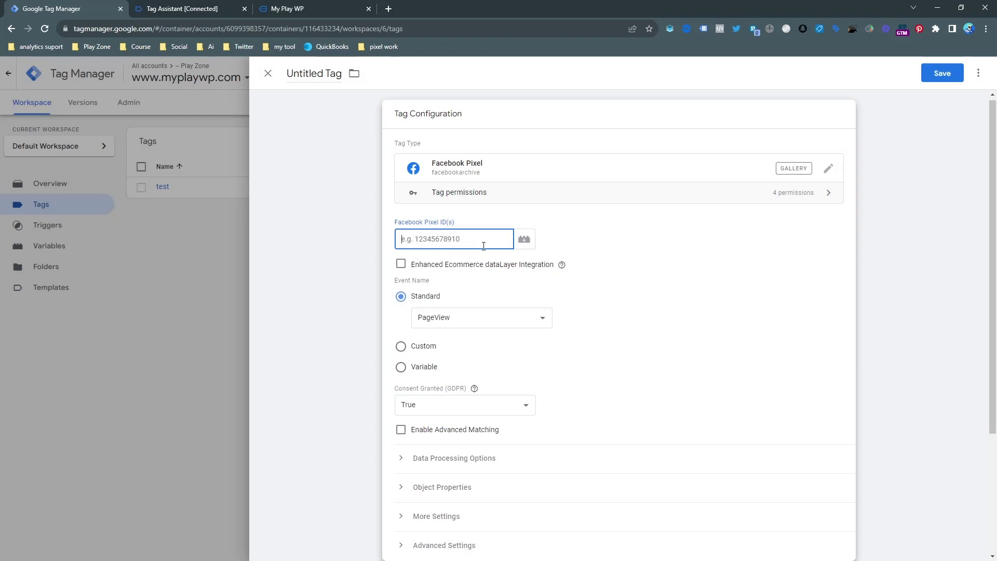
key(ctrl+v)
key(ctrl+z)
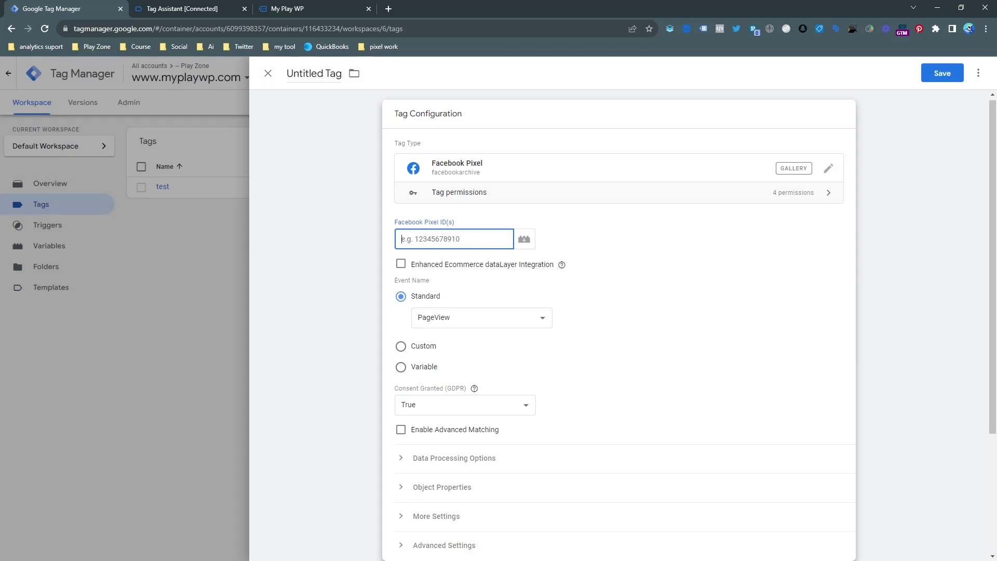
key(alt+Tab)
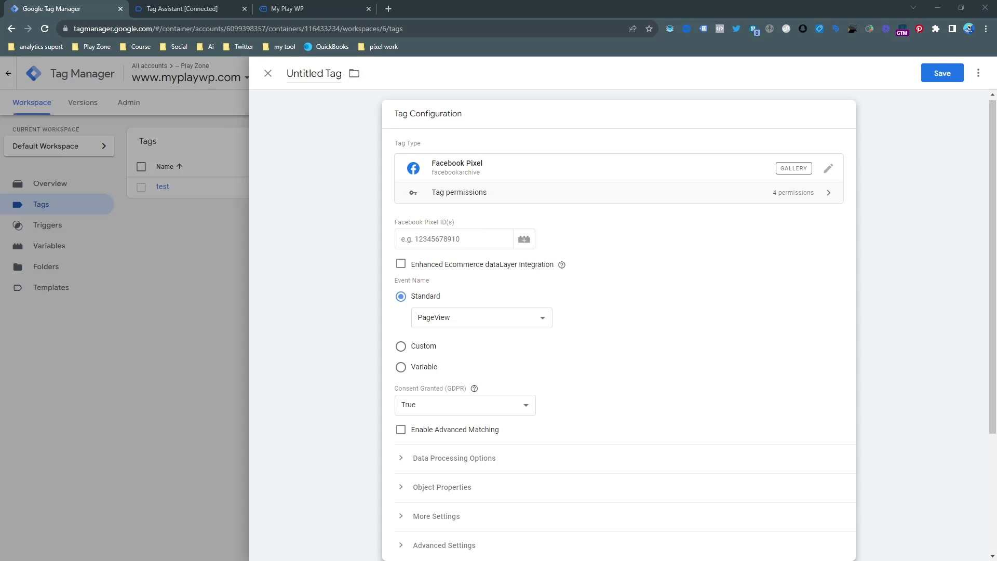
click(438, 235)
key(ctrl+v)
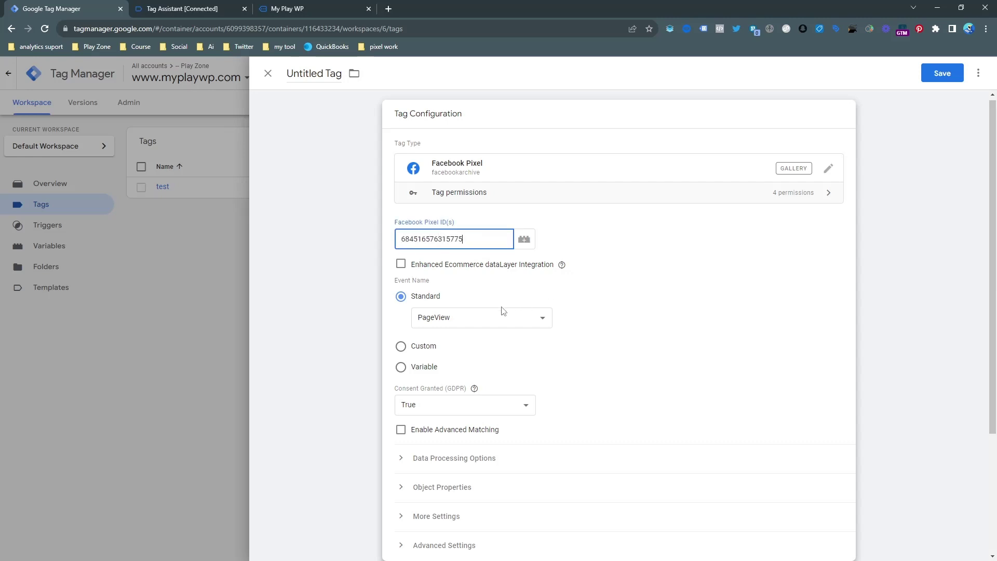
- Keep the standard PageView event, fire on Initialization - All Pages, and save as 'Facebook Pixel'
click(491, 319)
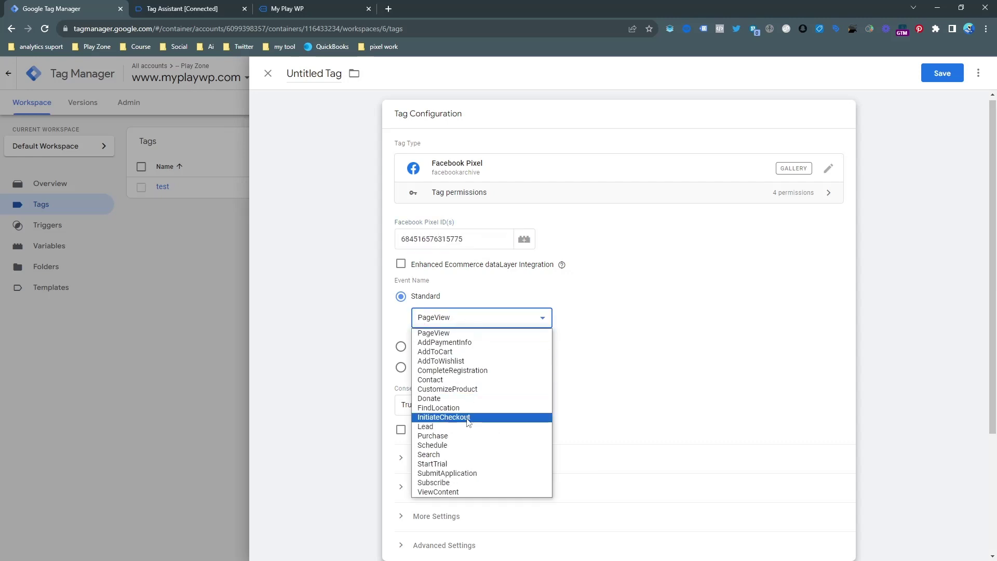
click(495, 333)
scroll(564, 306, down, 3)
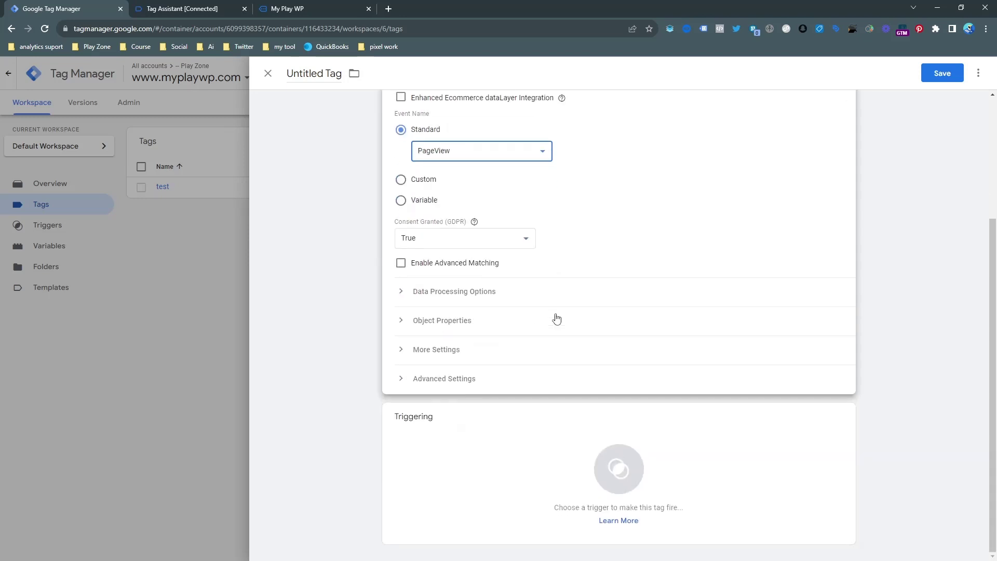
click(484, 445)
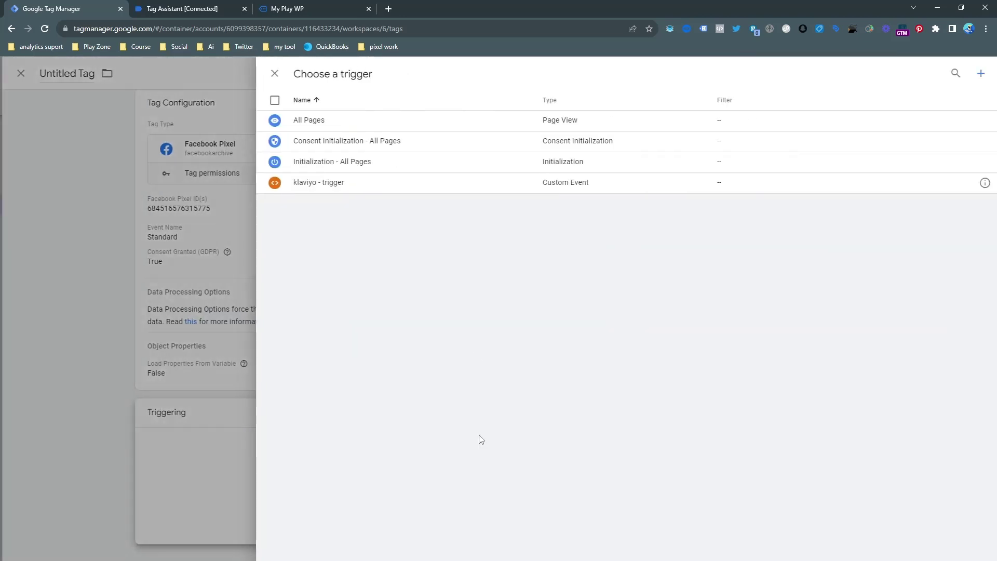
click(326, 163)
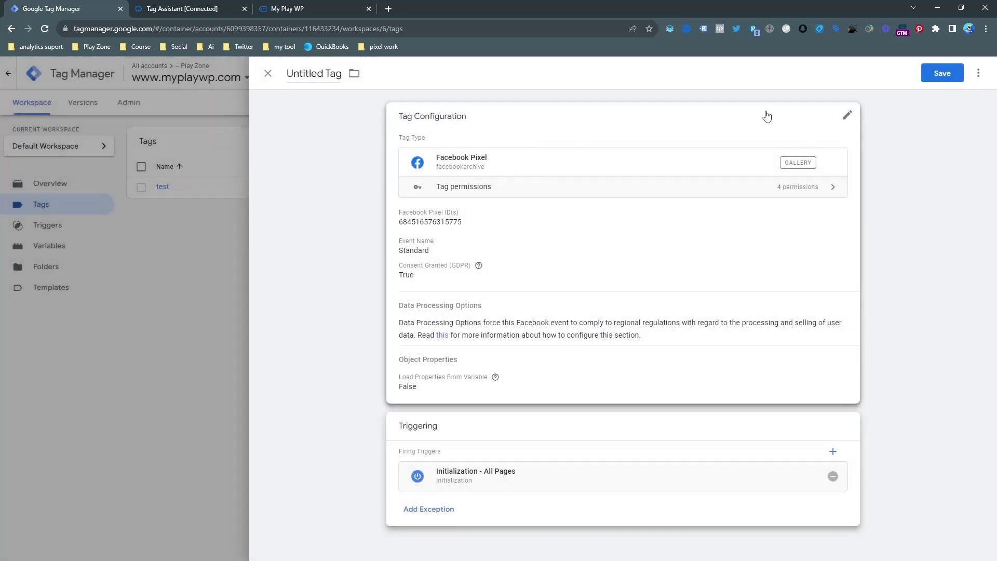
click(935, 77)
click(586, 228)
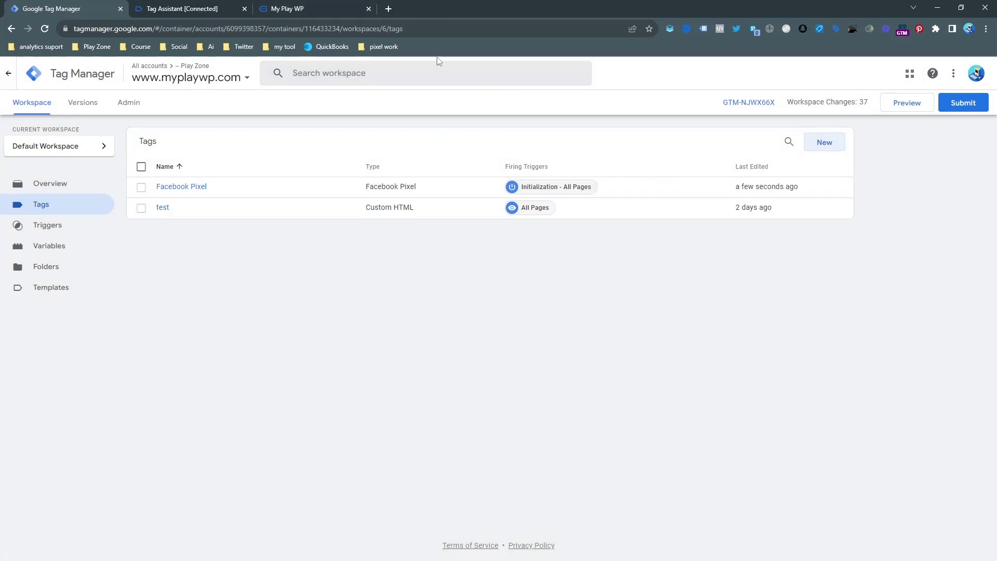
- Start another Facebook Pixel tag and paste the pixel ID
click(822, 149)
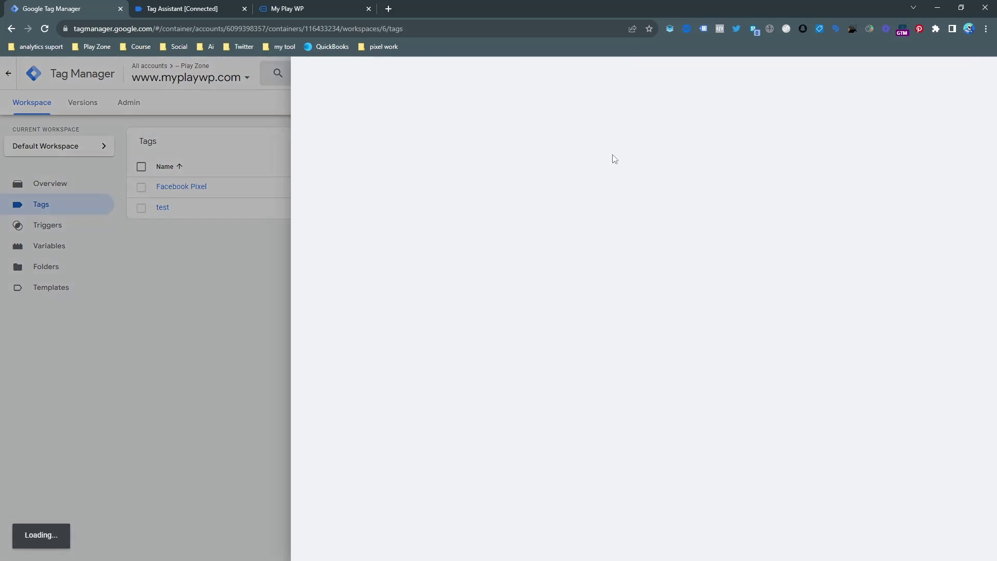
click(424, 149)
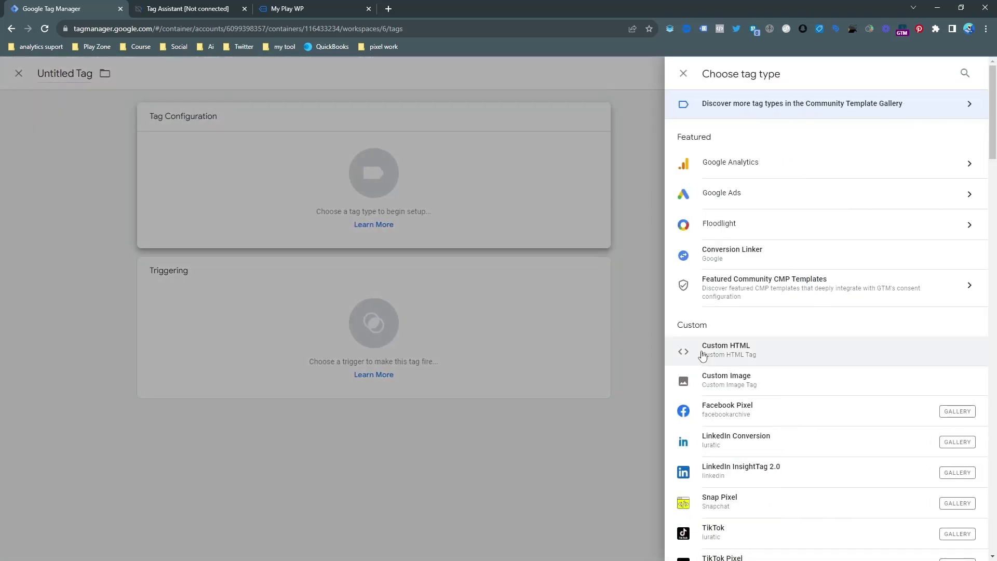
scroll(739, 270, down, 2)
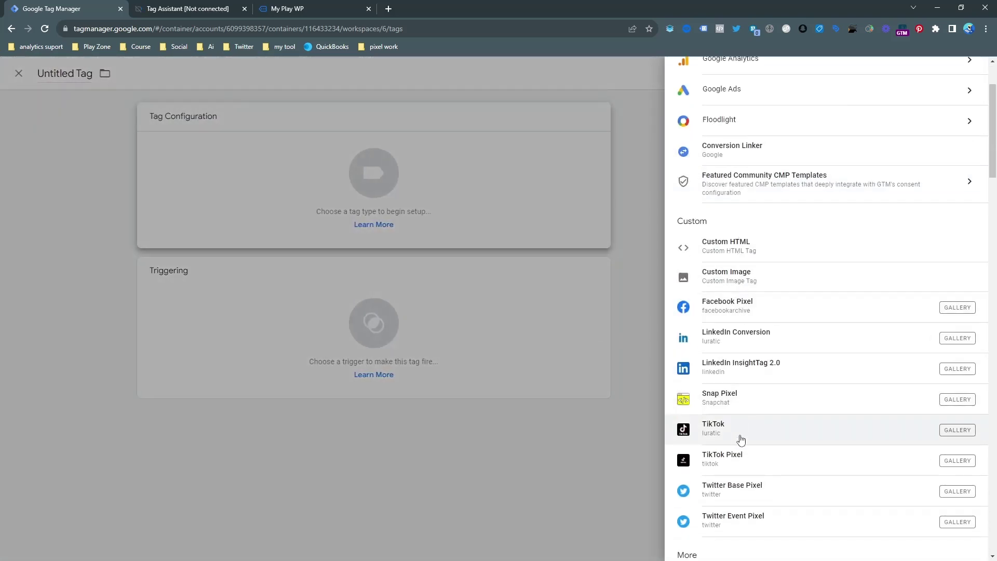
click(737, 310)
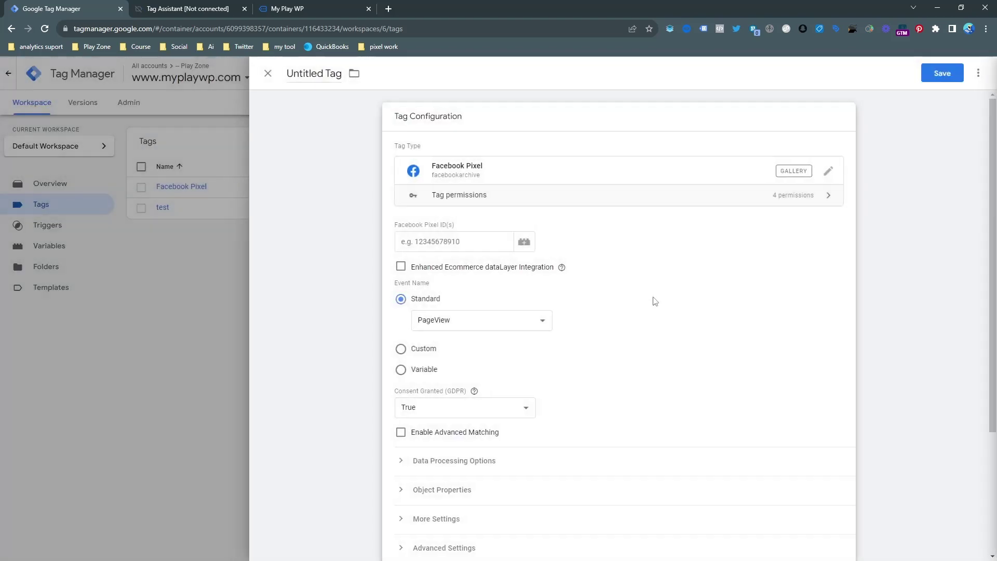
click(468, 237)
key(ctrl+v)
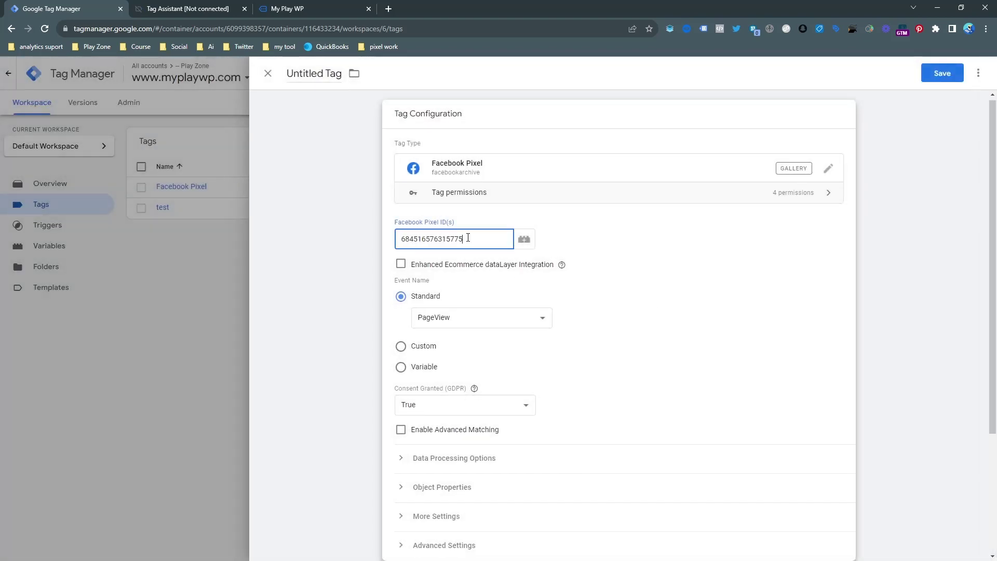
- Set the tag's event to standard Lead and fire it on klaviyo - trigger
click(477, 319)
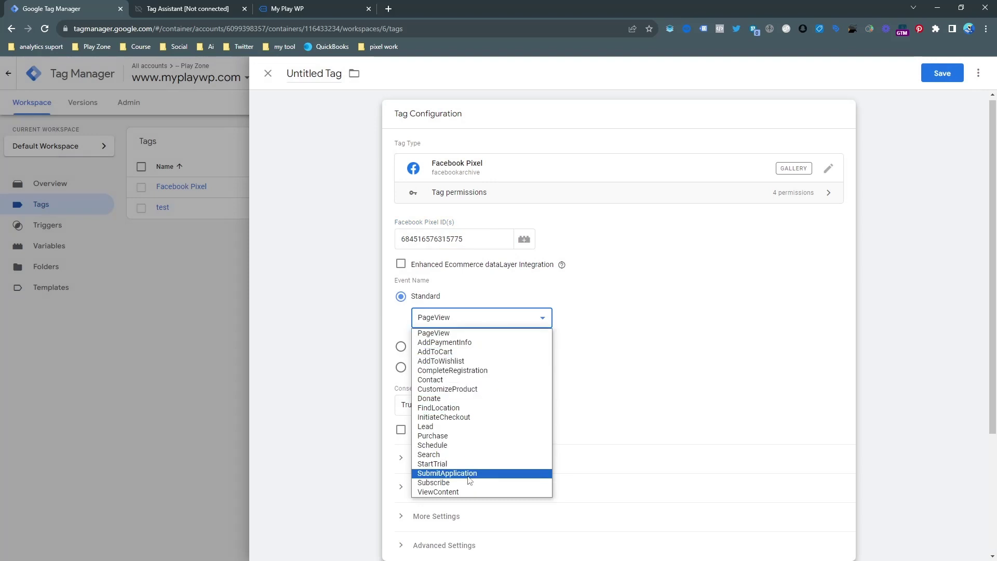
click(475, 427)
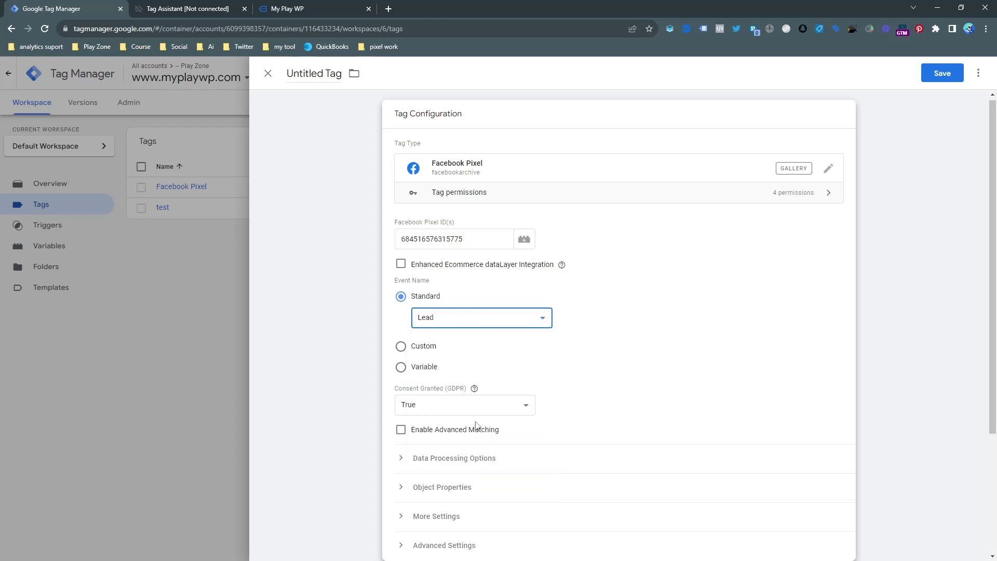
scroll(504, 390, down, 3)
click(460, 474)
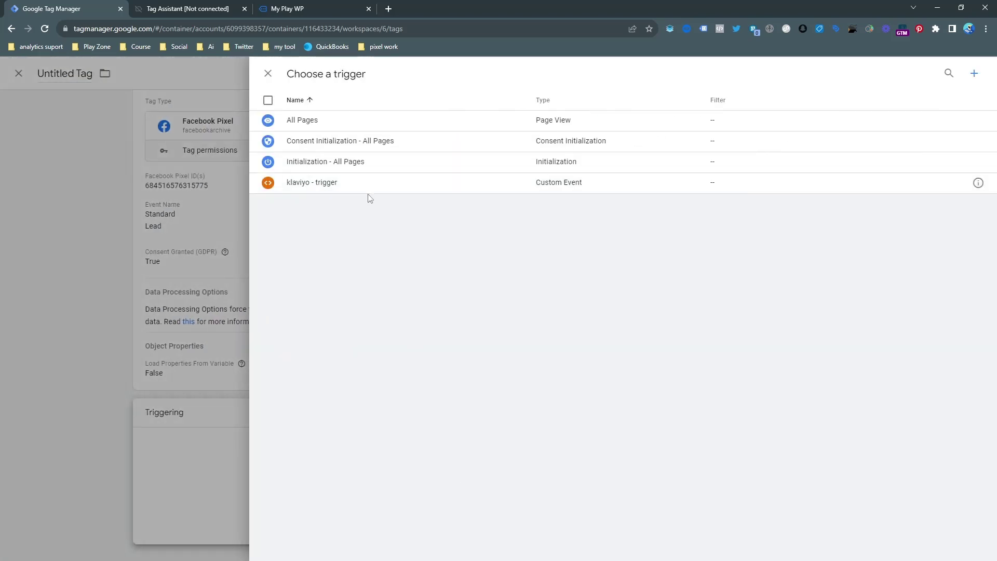
click(388, 184)
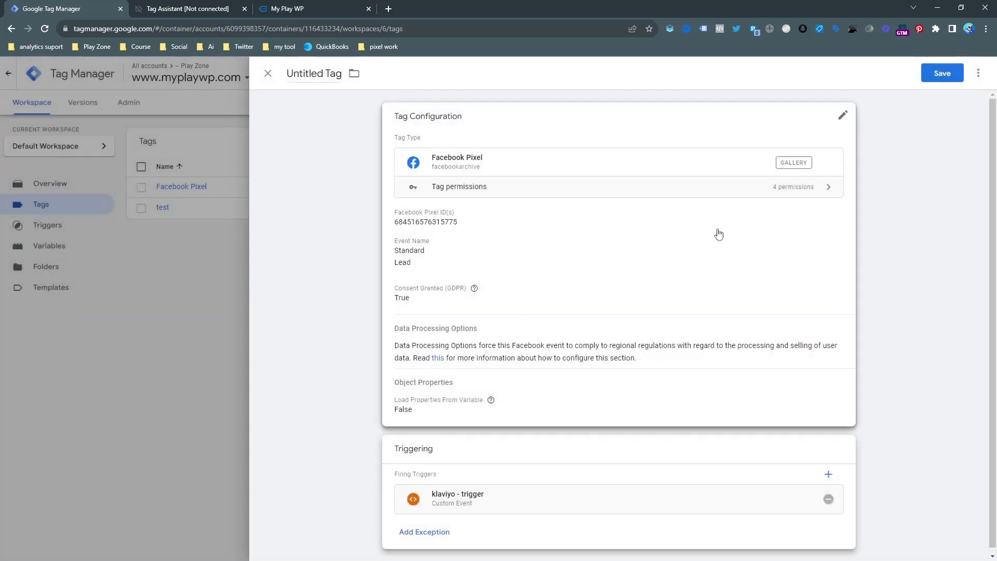
- Save the Lead tag as 'Facebook Pixel - klaviyo' and launch Preview again
click(942, 73)
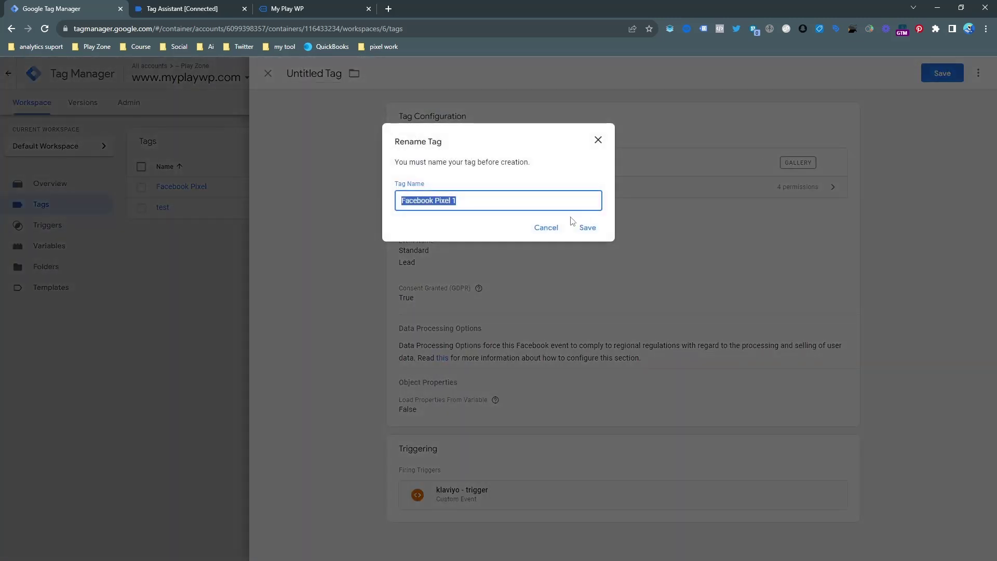
click(478, 201)
text(- klaviyo)
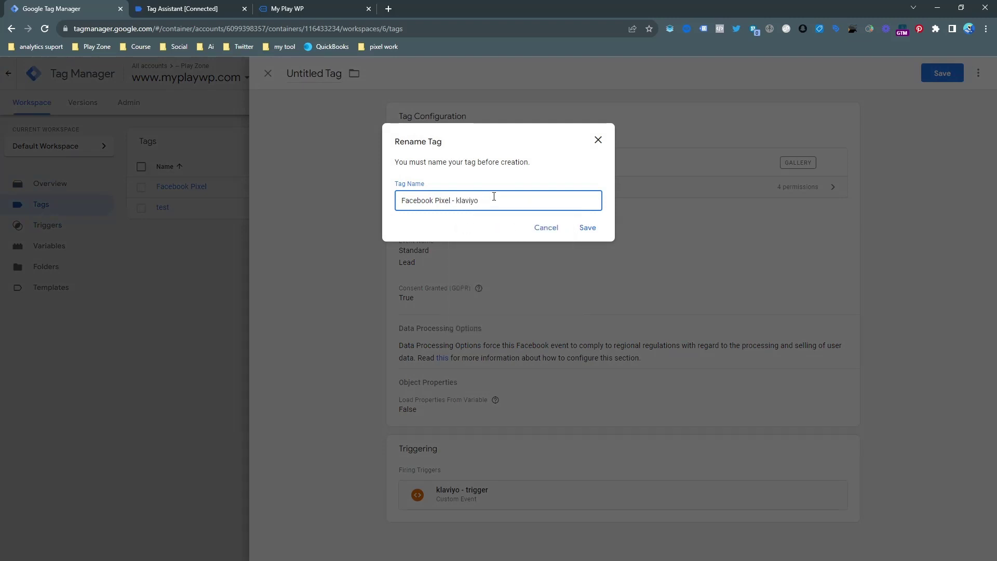
click(587, 227)
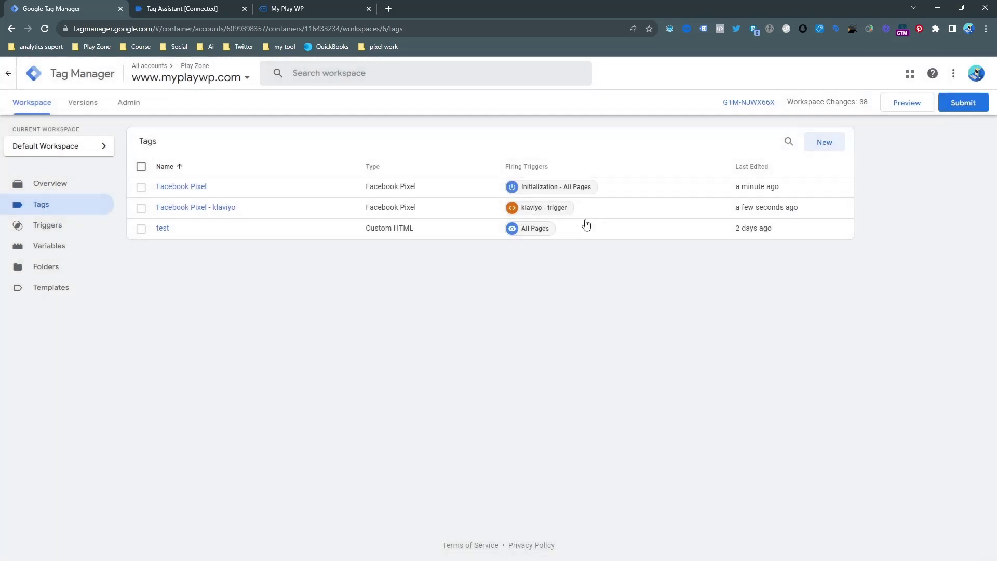
click(907, 102)
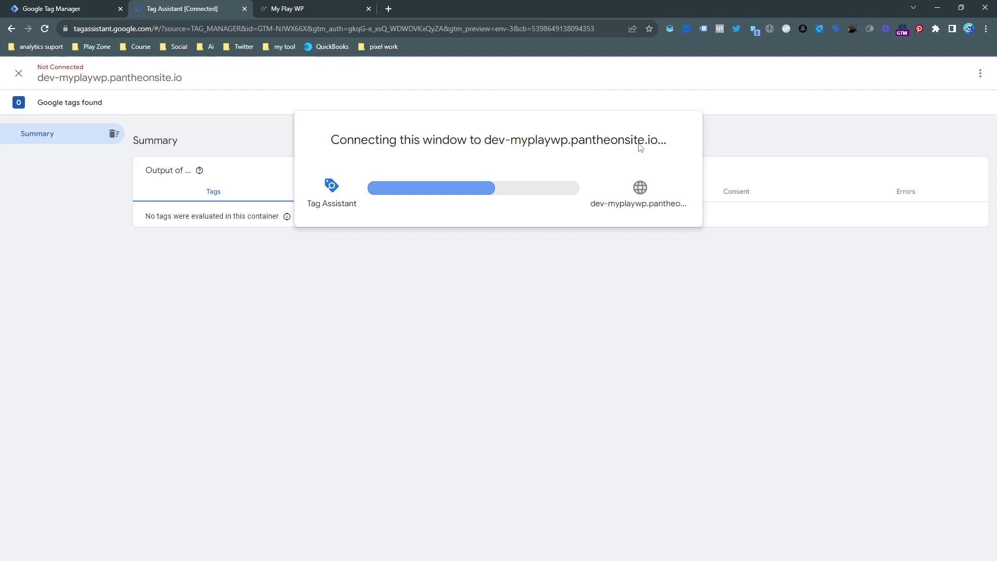
- Confirm the Tag Assistant connection and return to the My Play WP site in debug mode
click(328, 5)
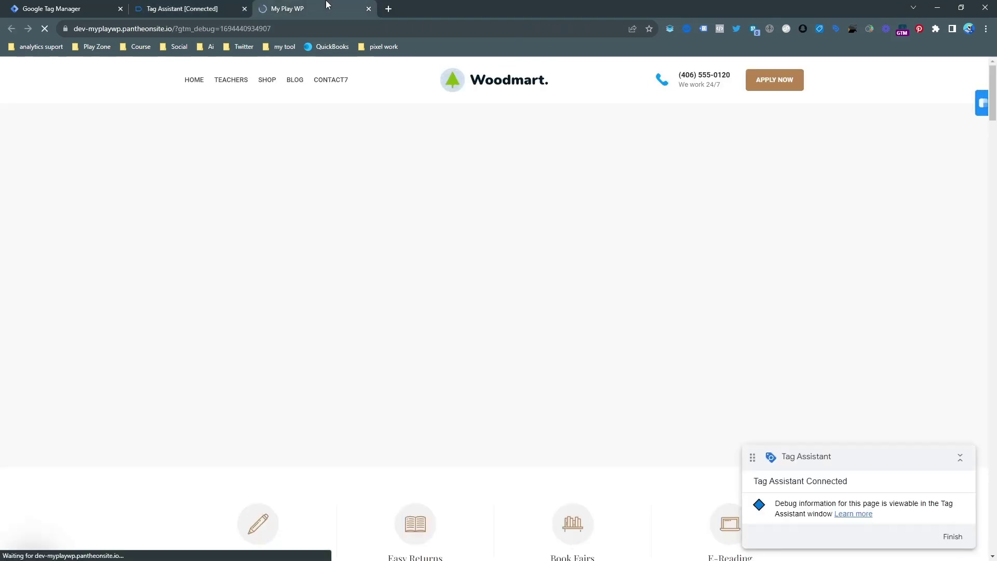
click(201, 6)
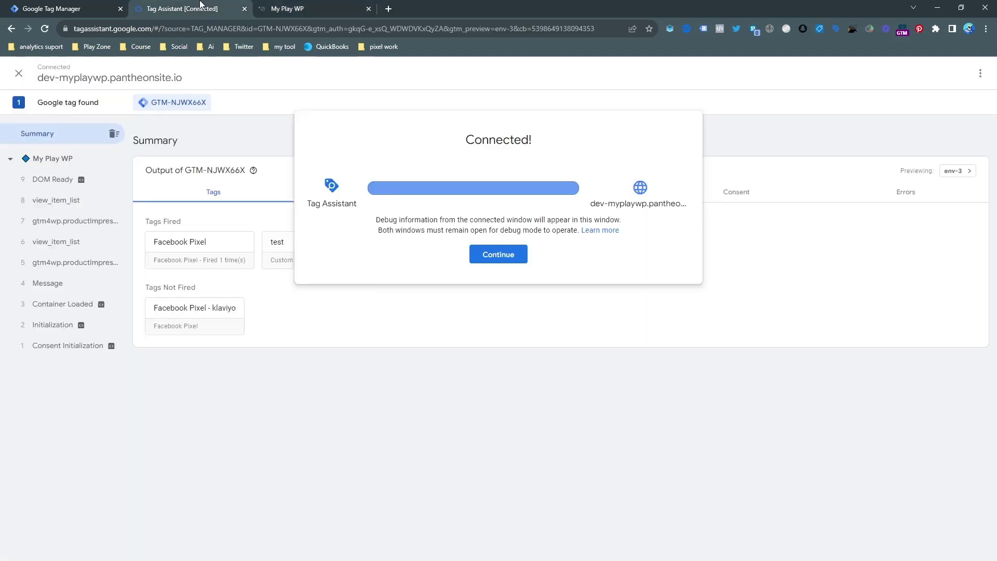
click(502, 255)
click(294, 6)
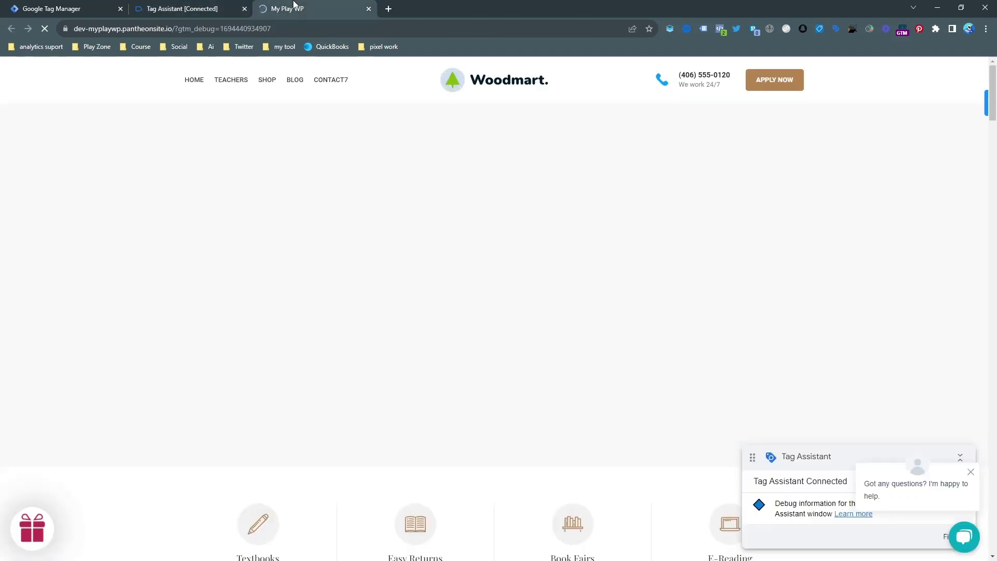
- Submit the 10% OFF signup popup using a saved test e-mail address
click(36, 524)
click(467, 346)
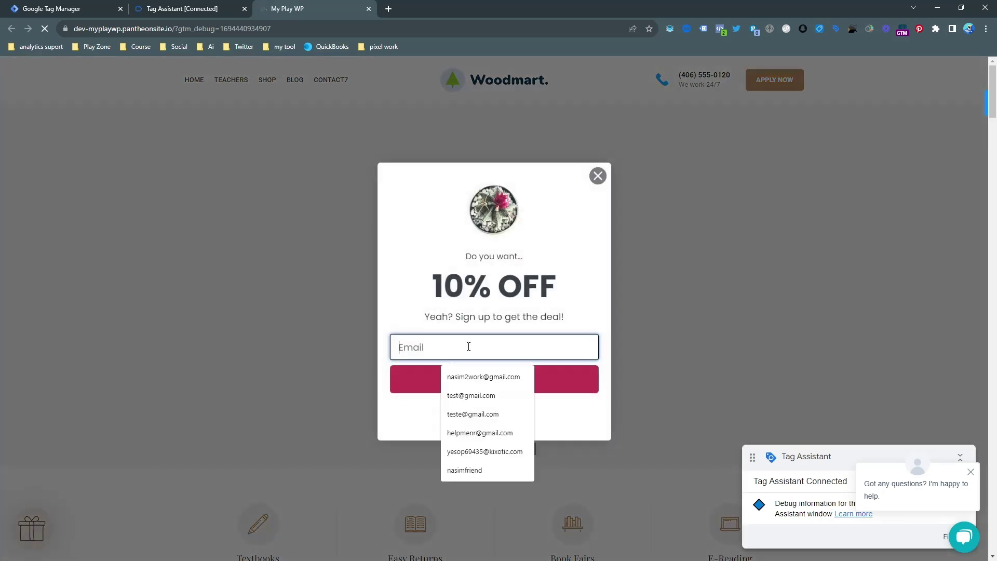
click(469, 395)
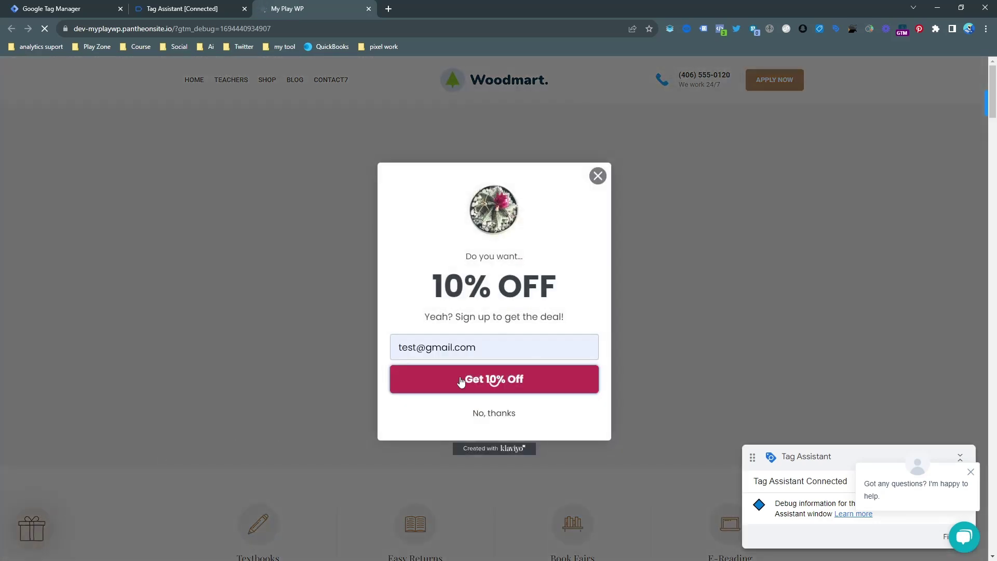
click(461, 381)
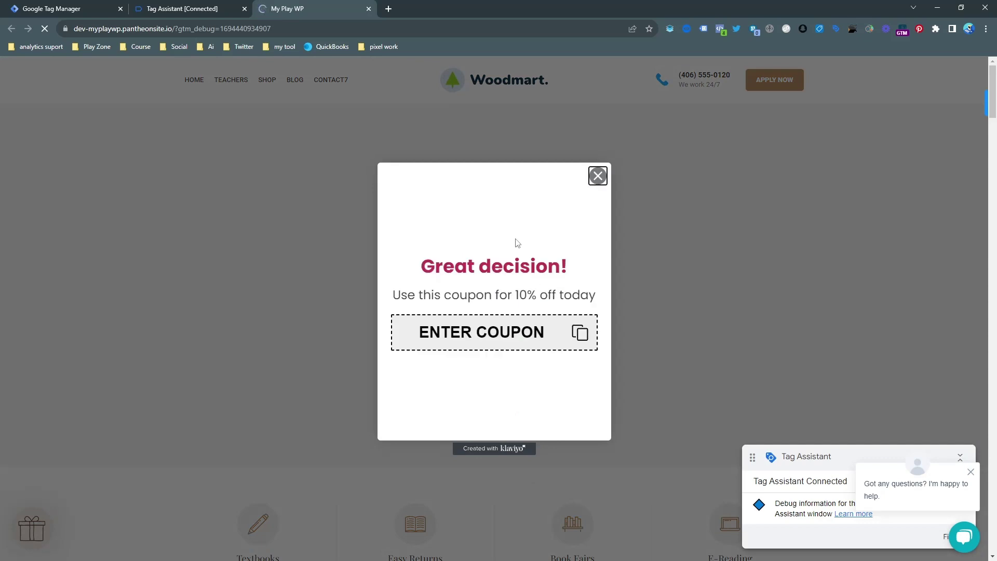
- Verify the Lead event in Meta Pixel Helper, close the popups, and return to Tag Manager
click(721, 30)
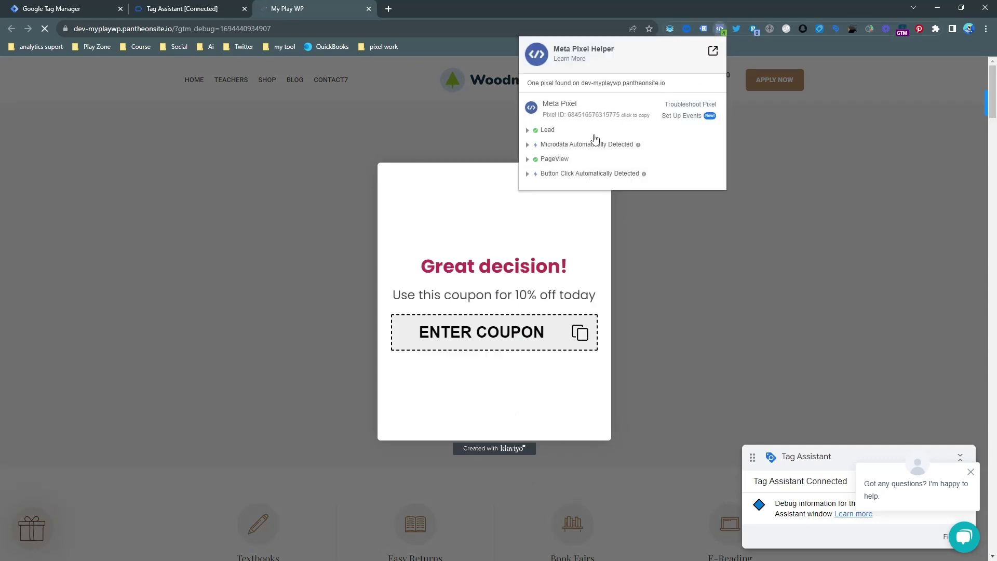
click(550, 134)
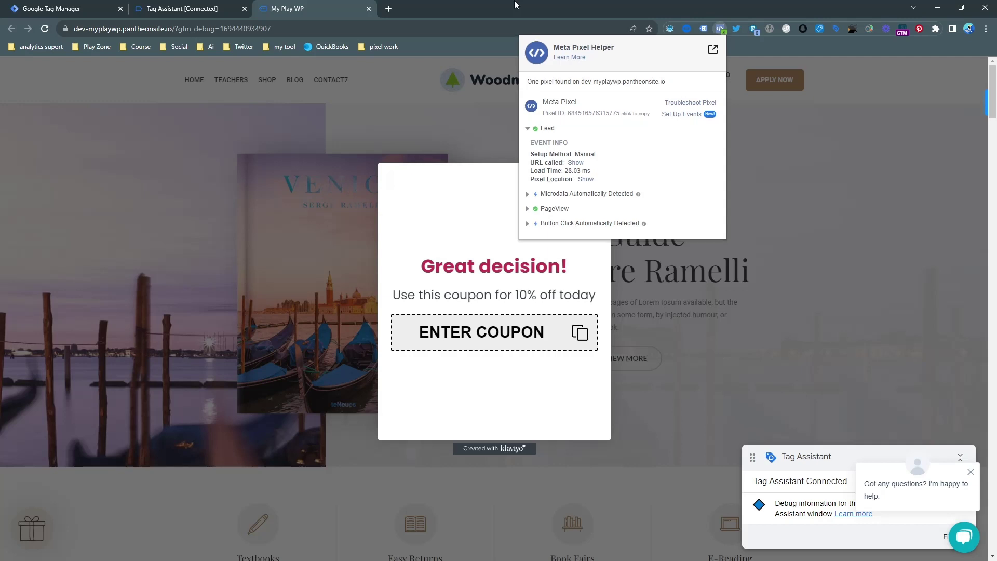
click(516, 4)
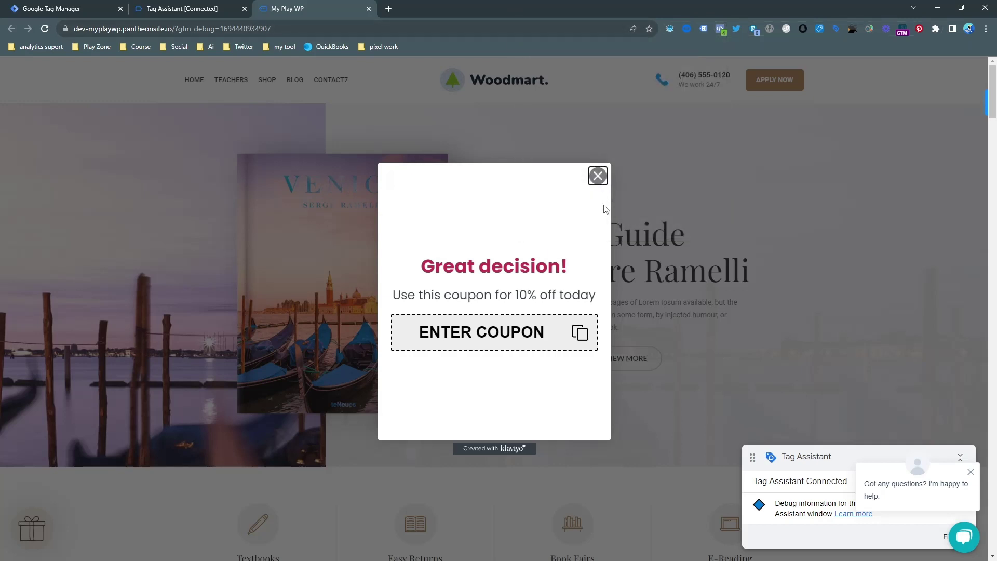
click(597, 176)
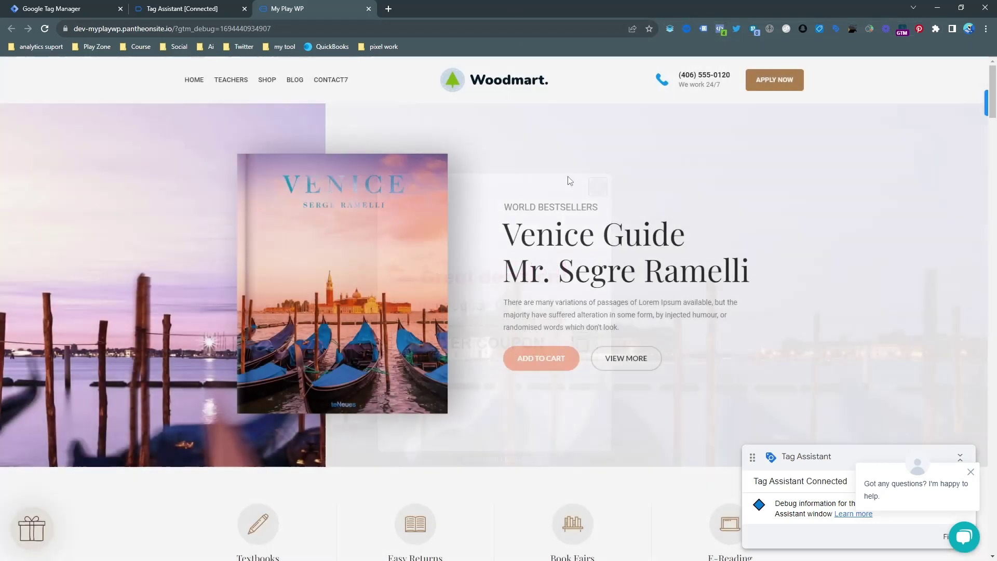
click(78, 7)
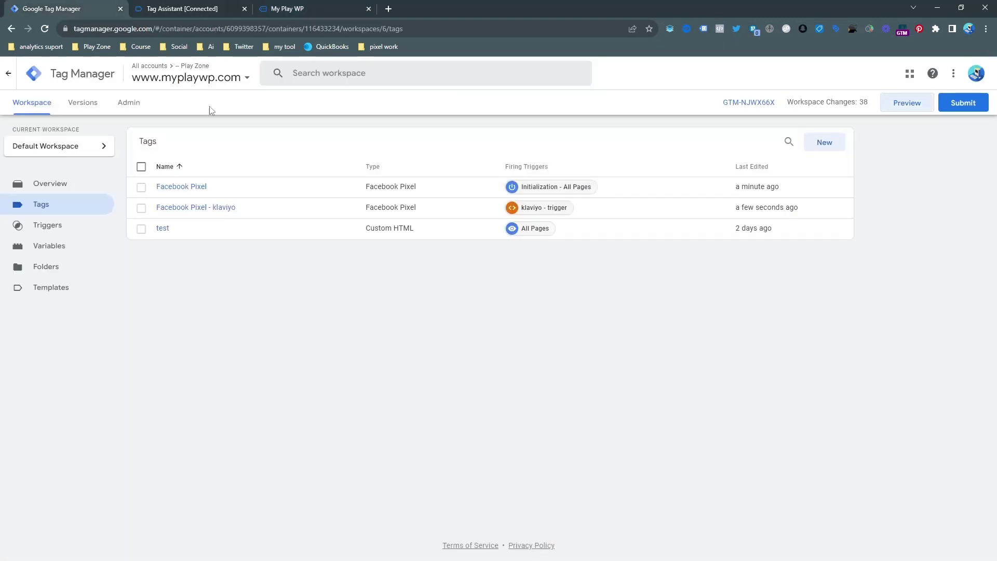
click(959, 106)
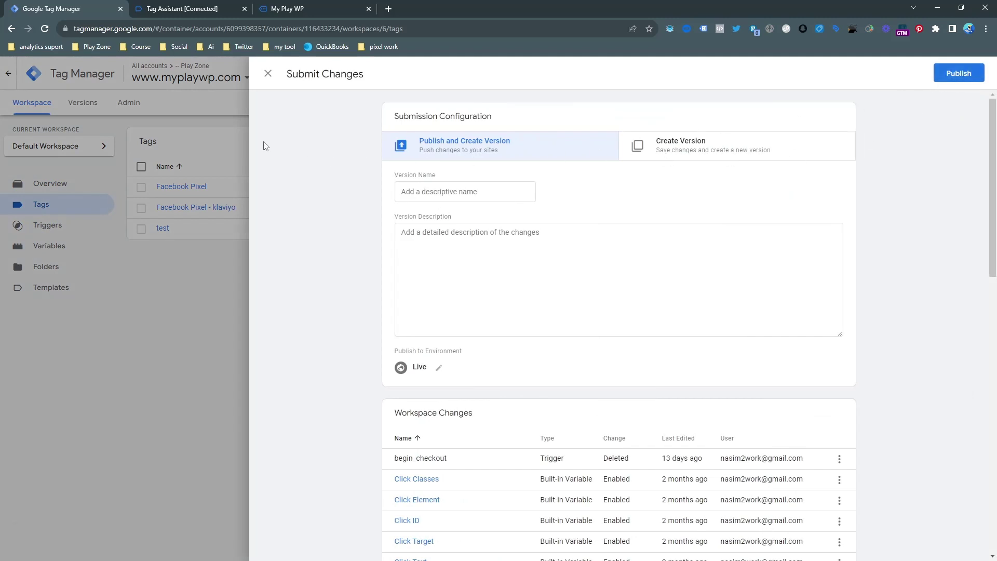
click(204, 134)
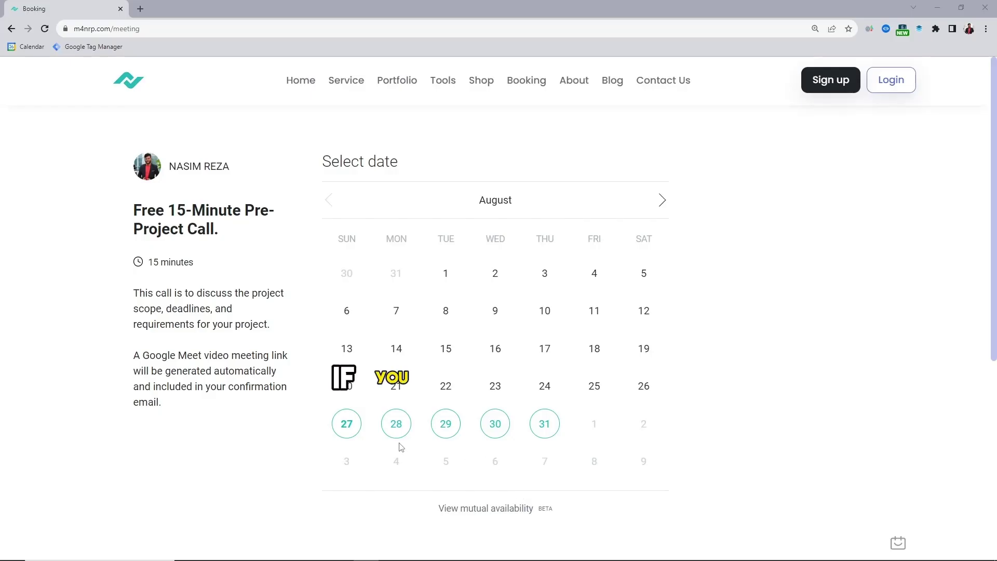
- Choose Monday, August 28 and the 1:15 am time slot, keeping the time zone unchanged
click(396, 427)
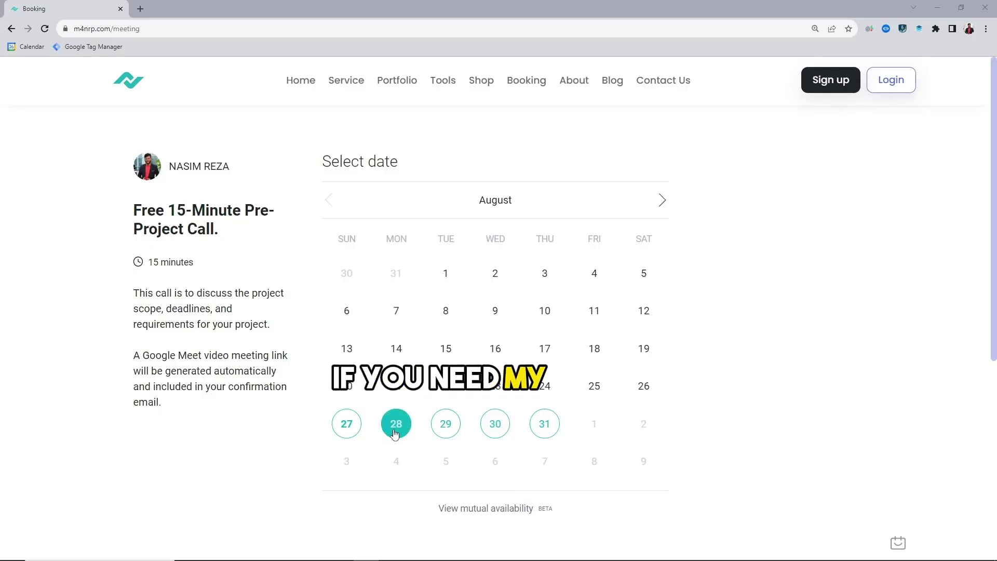
click(746, 202)
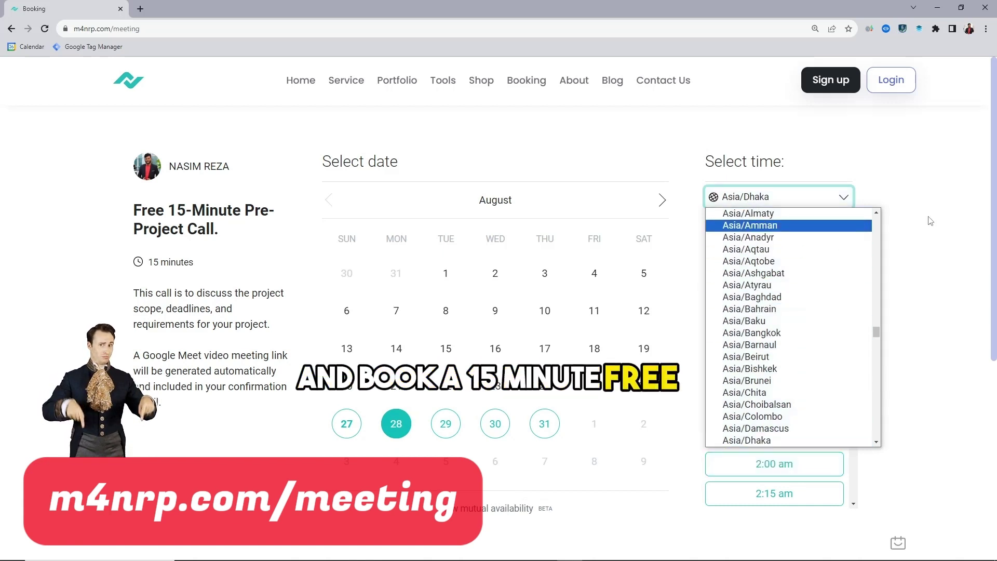
click(919, 203)
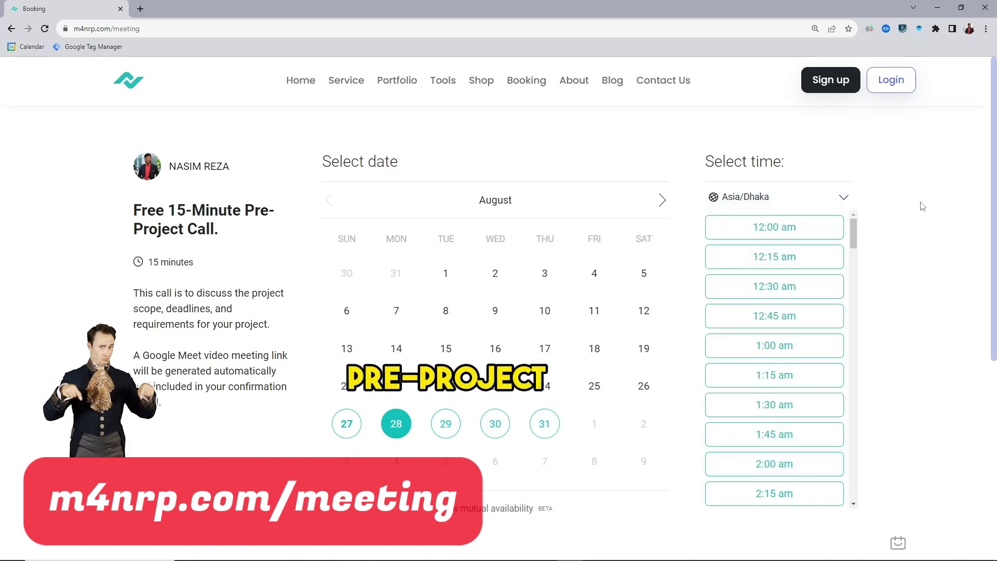
click(774, 375)
- Fill in name, e-mail and problem 'asd', tick YouTube Channel, and start the Location field
click(345, 302)
text(your name)
key(Tab)
text(your email)
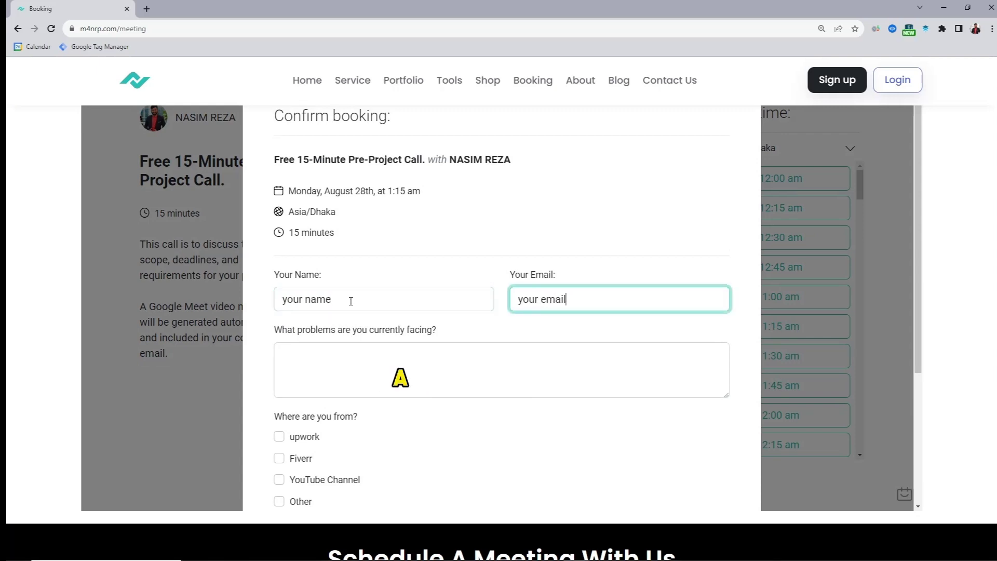
click(314, 376)
text(asd)
scroll(306, 410, down, 1)
click(279, 428)
scroll(306, 416, down, 3)
click(364, 382)
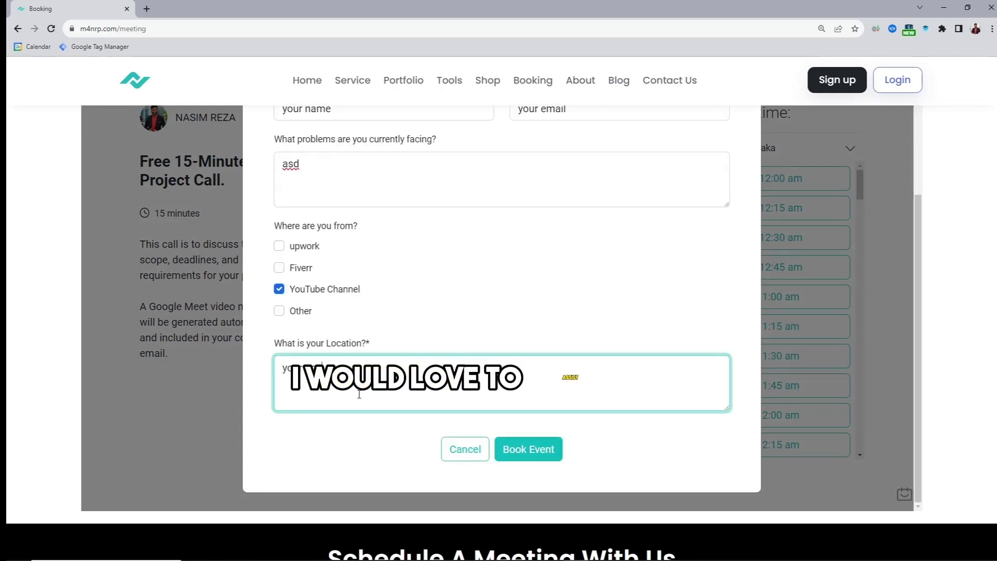